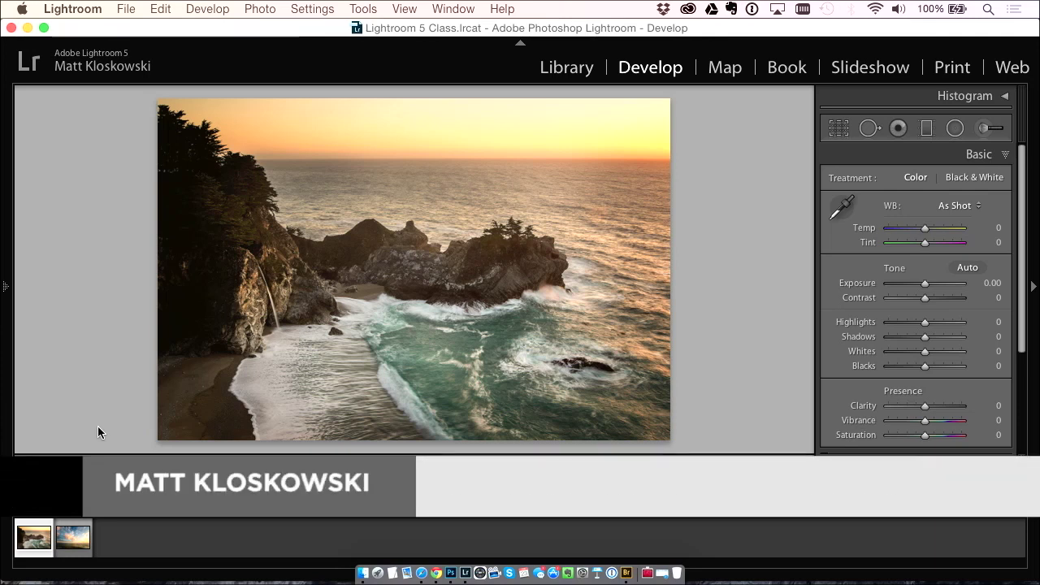
# Flip between the coastline photo and the cloudy-sky photo in the filmstrip to compare them.
pyautogui.press('Right')
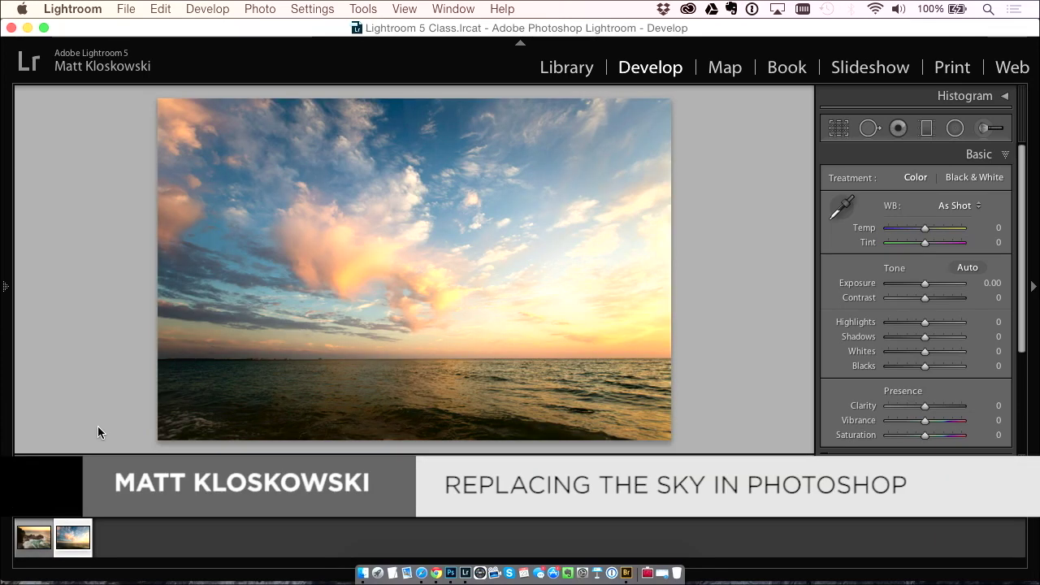
pyautogui.press('Left')
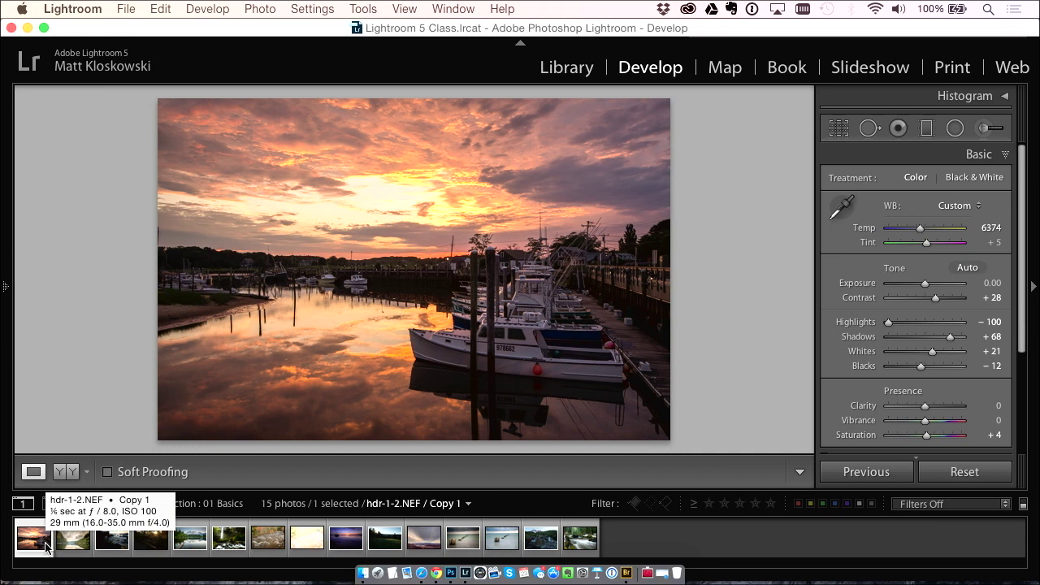
# Switch the filmstrip source to the 03 Replace Sky collection and view its cloudy-sky photo.
pyautogui.click(501, 538)
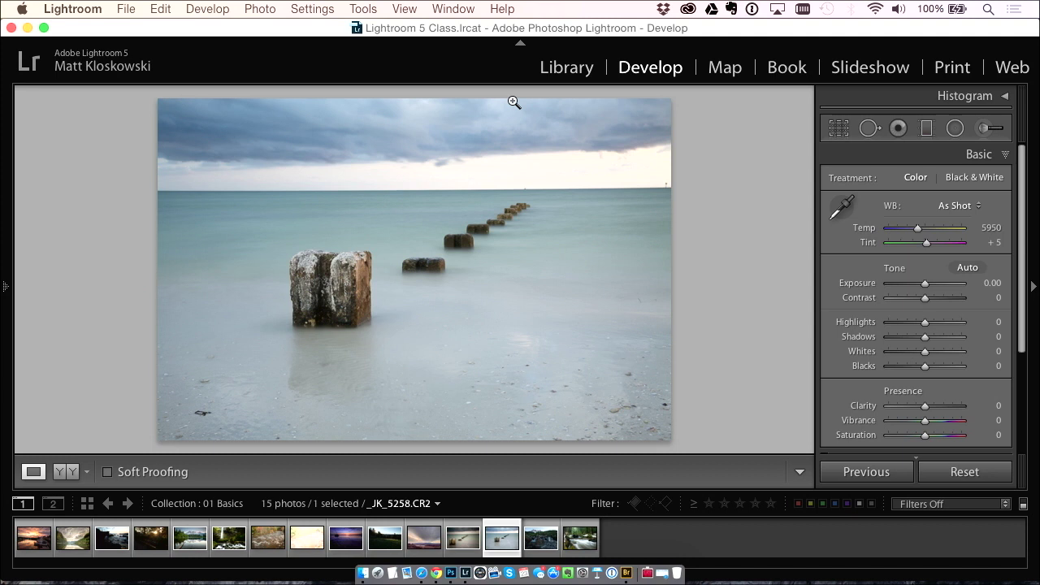
pyautogui.click(418, 503)
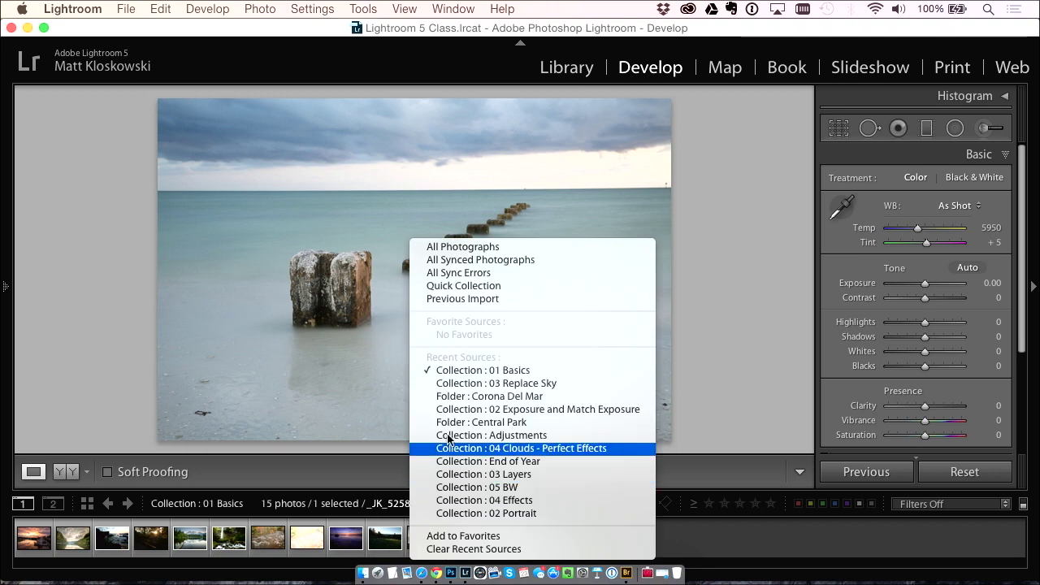
pyautogui.click(471, 385)
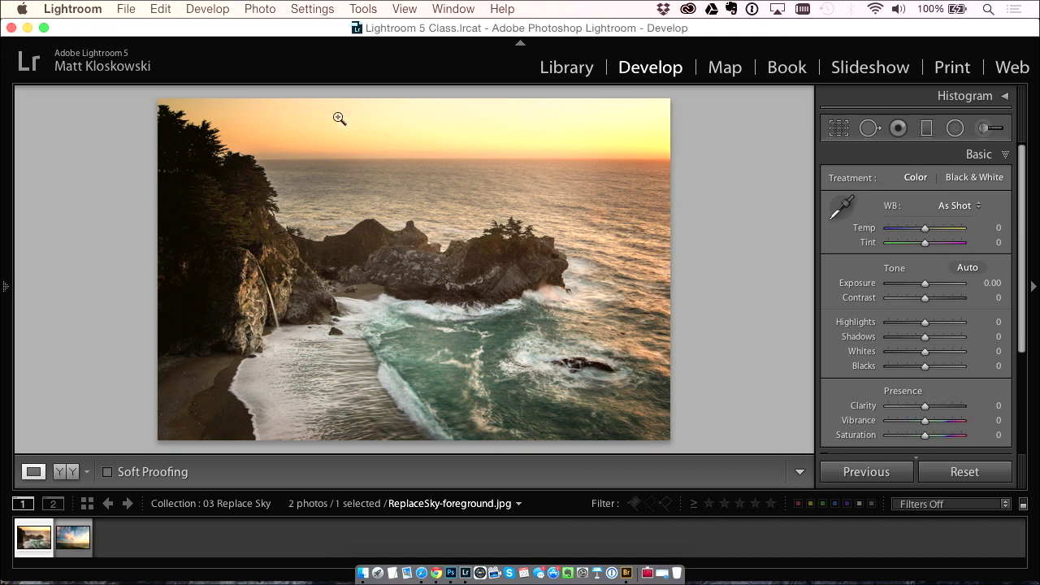
pyautogui.press('Right')
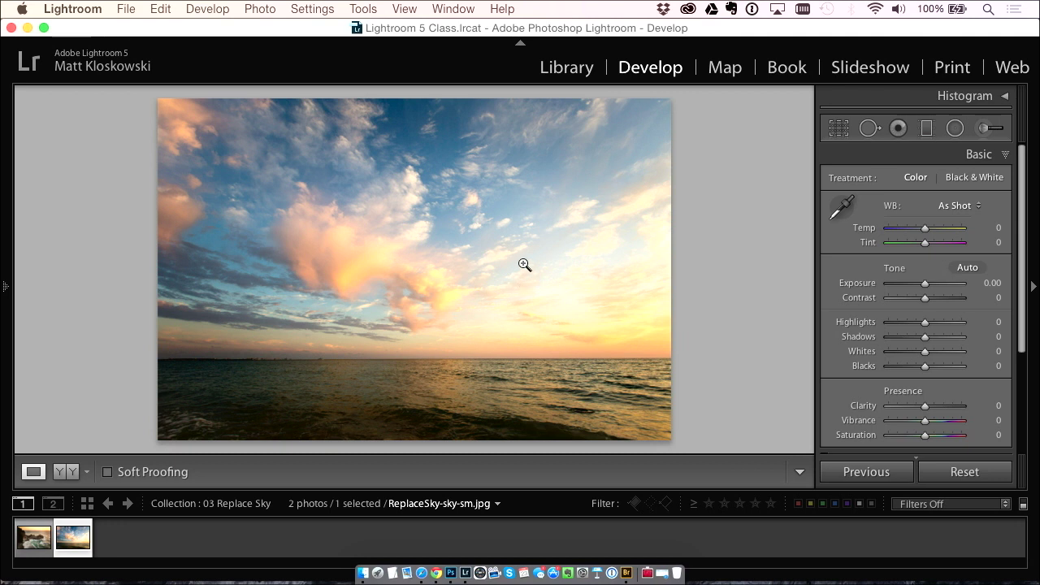
# Select both the cloudy-sky photo and the coastline foreground photo in the filmstrip.
pyautogui.press('Left')
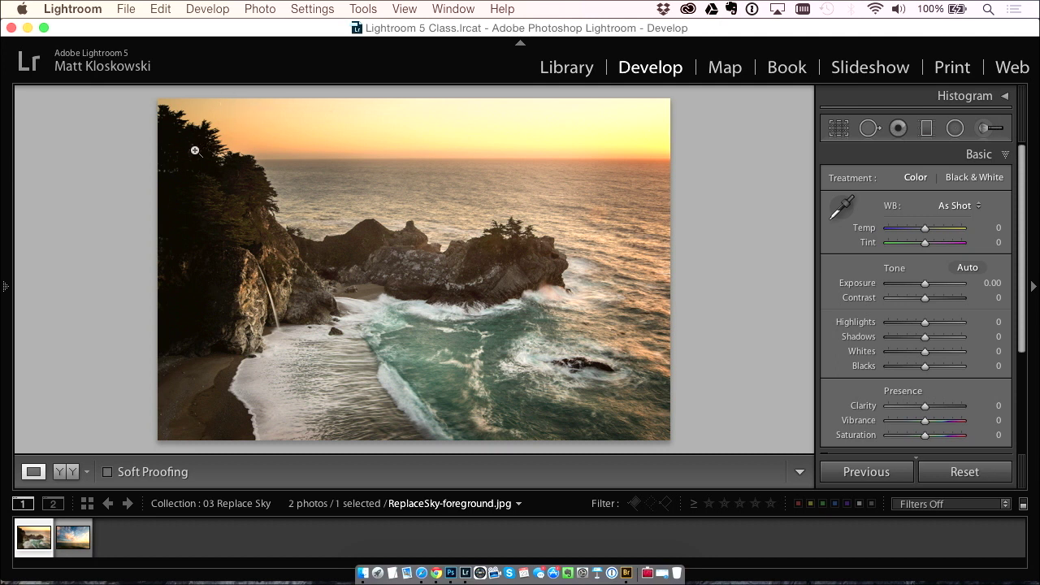
pyautogui.click(79, 528)
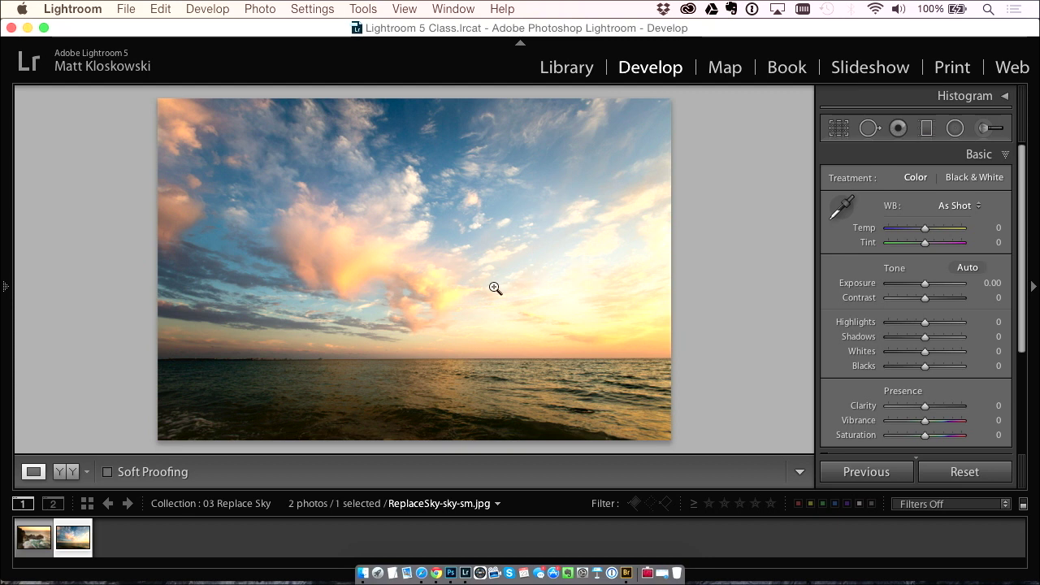
pyautogui.click(38, 533)
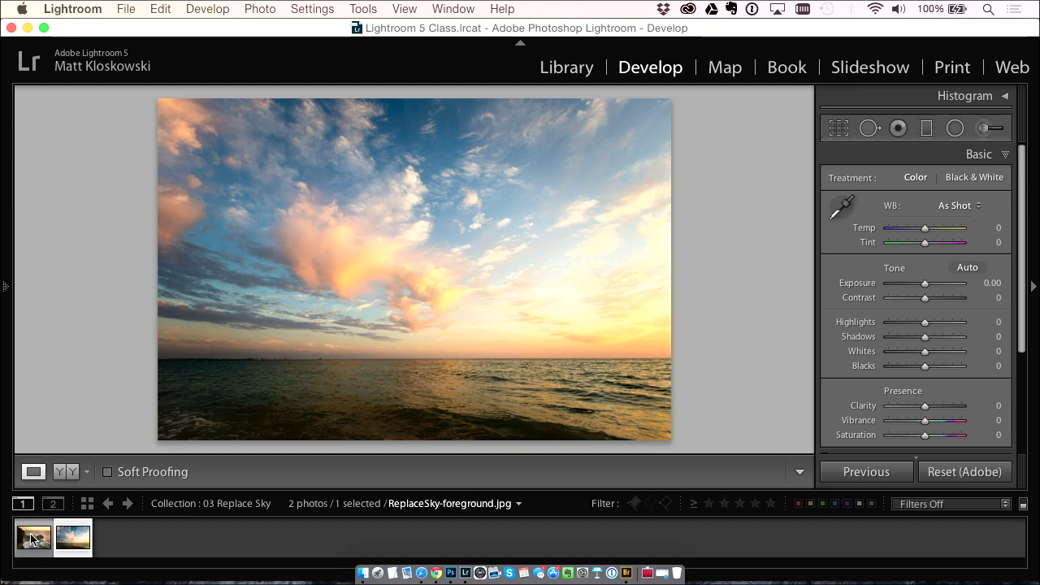
pyautogui.keyDown('shift'); pyautogui.click(36, 534); pyautogui.keyUp('shift')
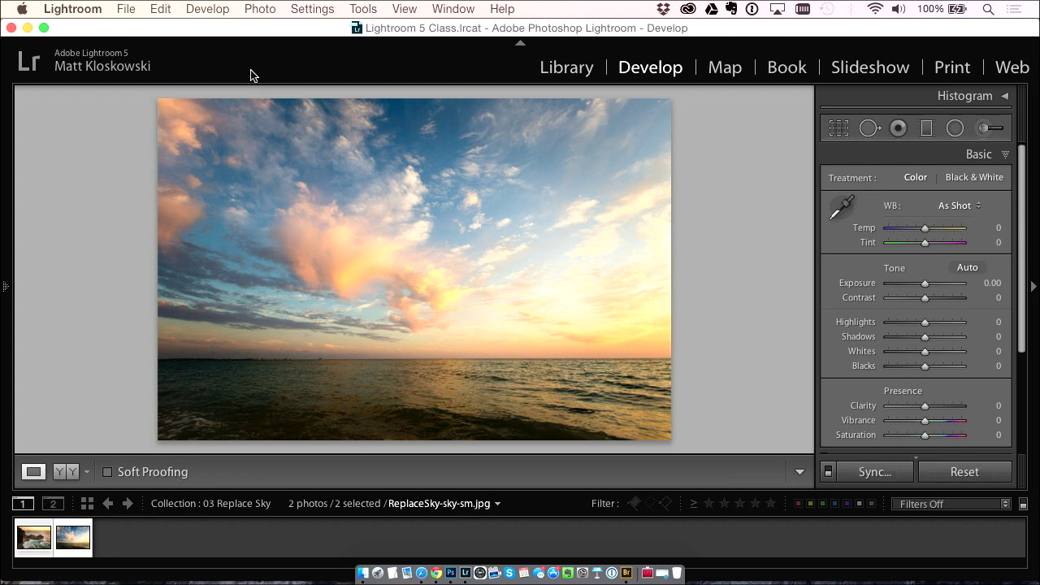
pyautogui.click(264, 9)
# Open both photos as layers of one Photoshop document via Edit In > Open as Layers.
pyautogui.moveTo(289, 95)
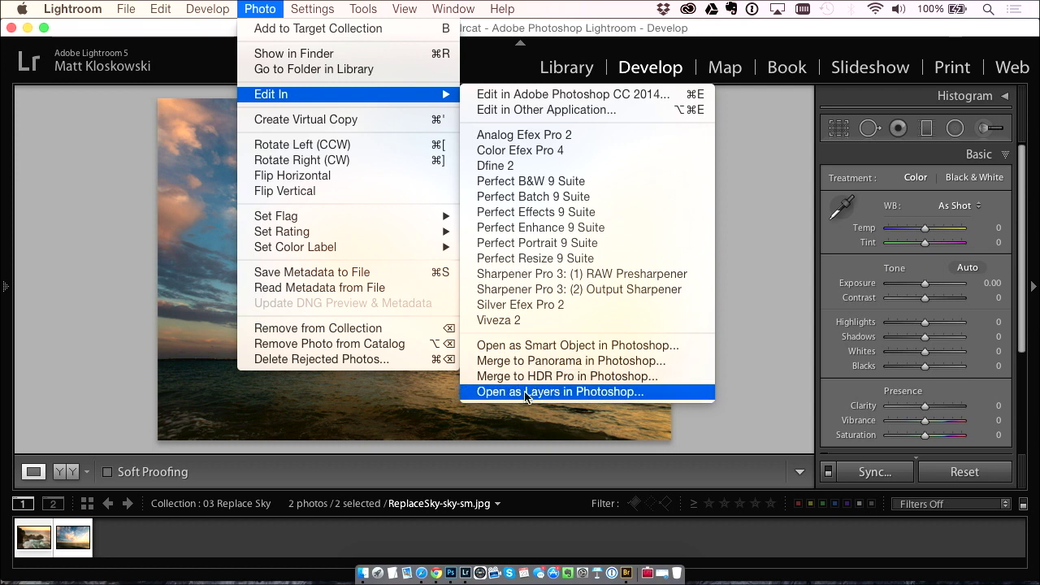
pyautogui.click(524, 392)
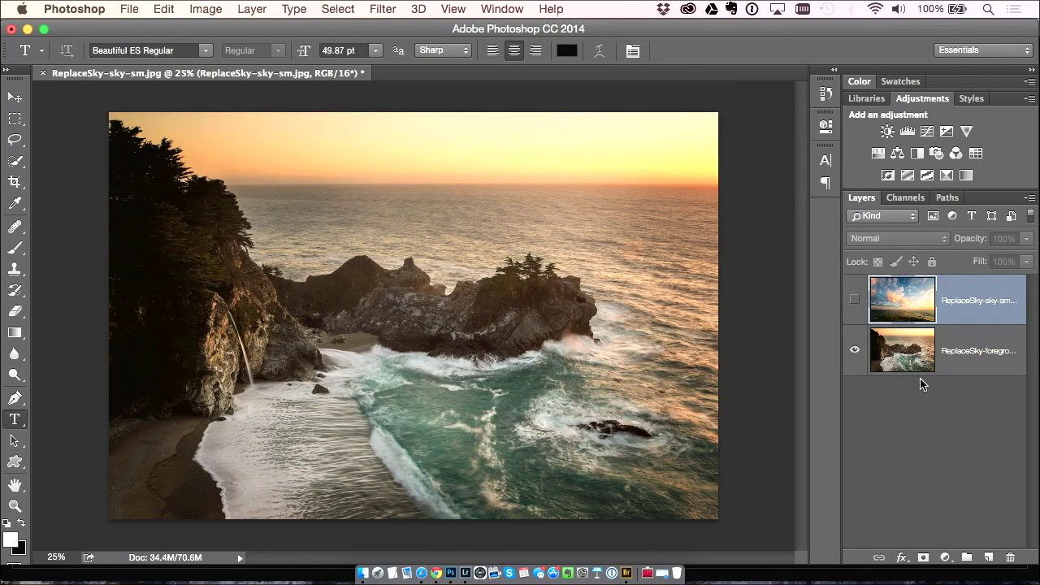
# Hide the cloudy-sky layer and make the coastline layer active.
pyautogui.click(907, 348)
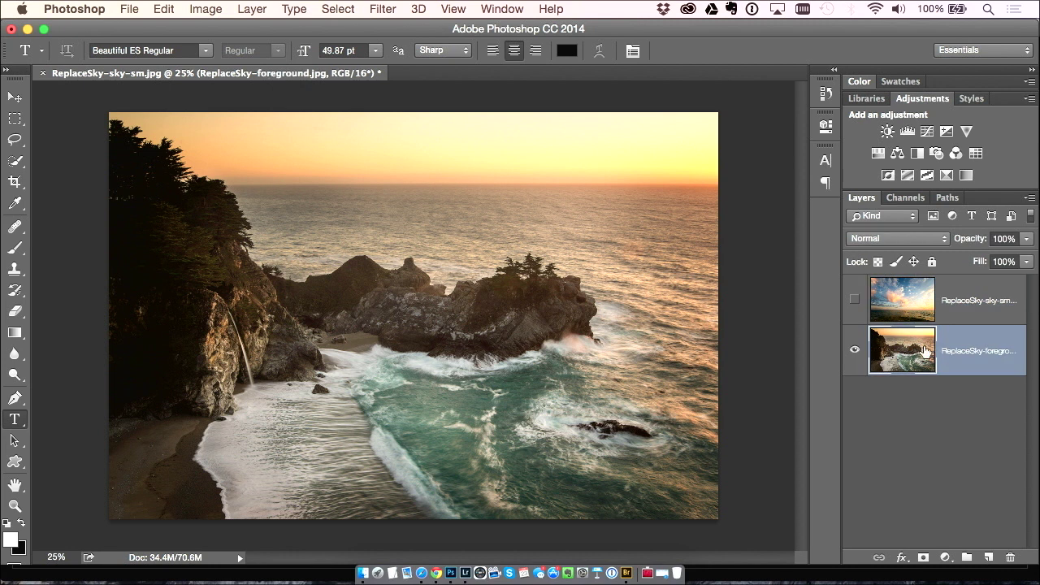
pyautogui.click(854, 300)
pyautogui.click(902, 307)
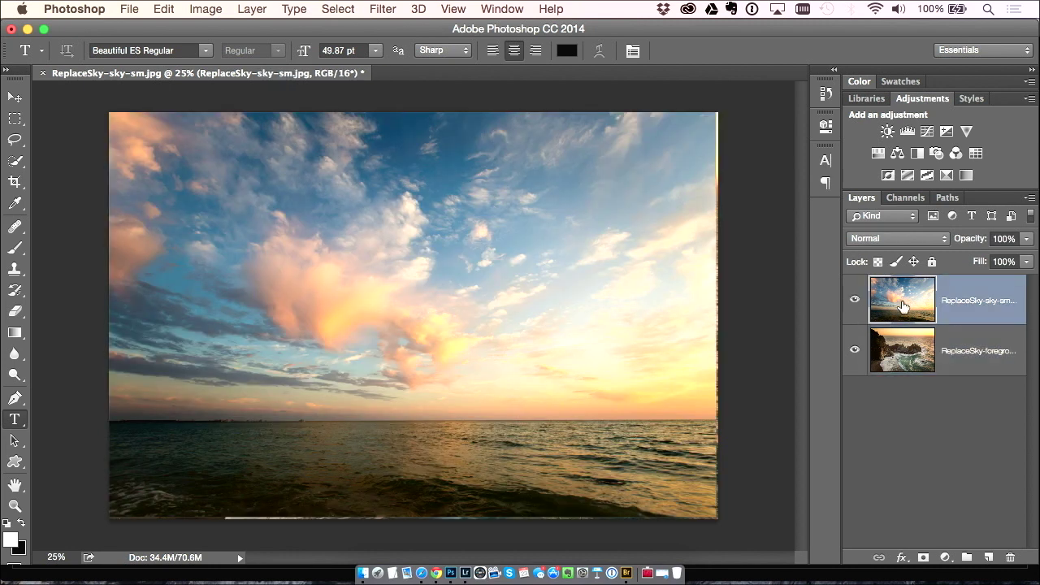
pyautogui.click(854, 299)
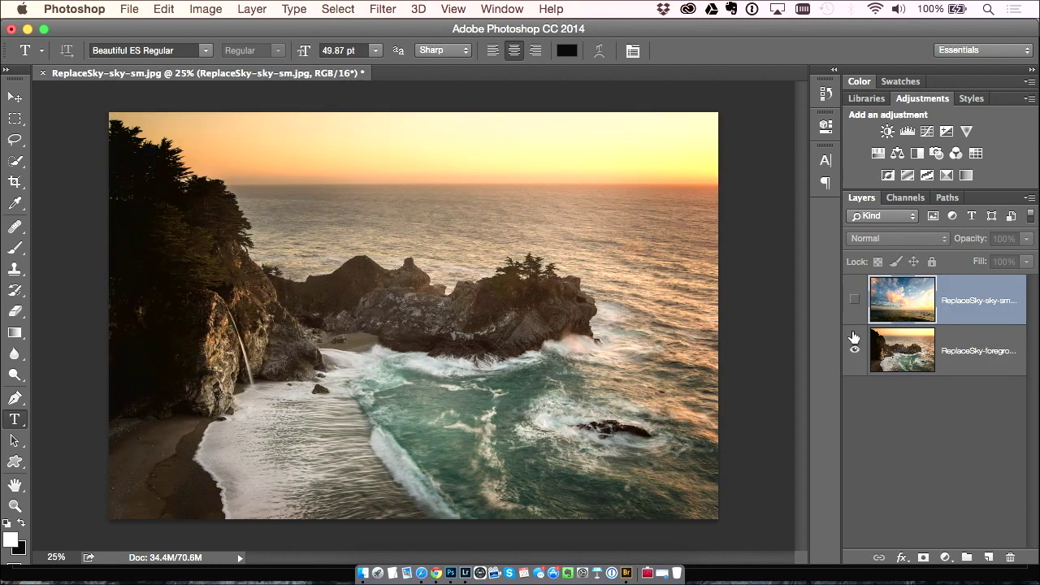
pyautogui.click(912, 357)
# Quick-select the orange sky above the horizon with a 50 px brush.
pyautogui.click(14, 161)
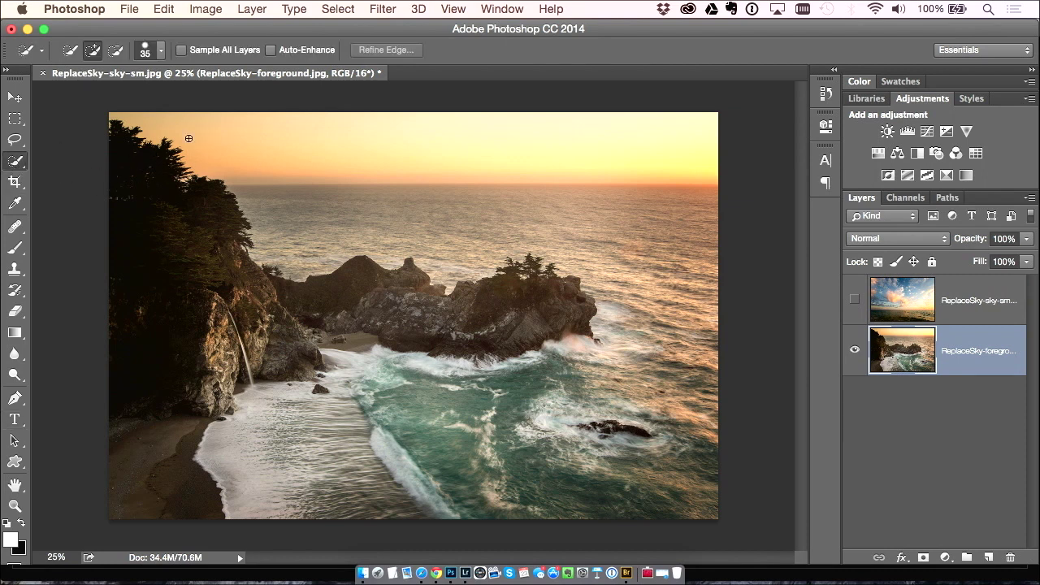
pyautogui.press(']')
pyautogui.press(']')
pyautogui.press(']')
pyautogui.moveTo(159, 122)
pyautogui.mouseDown()
pyautogui.moveTo(378, 152)
pyautogui.moveTo(706, 144)
pyautogui.mouseUp()
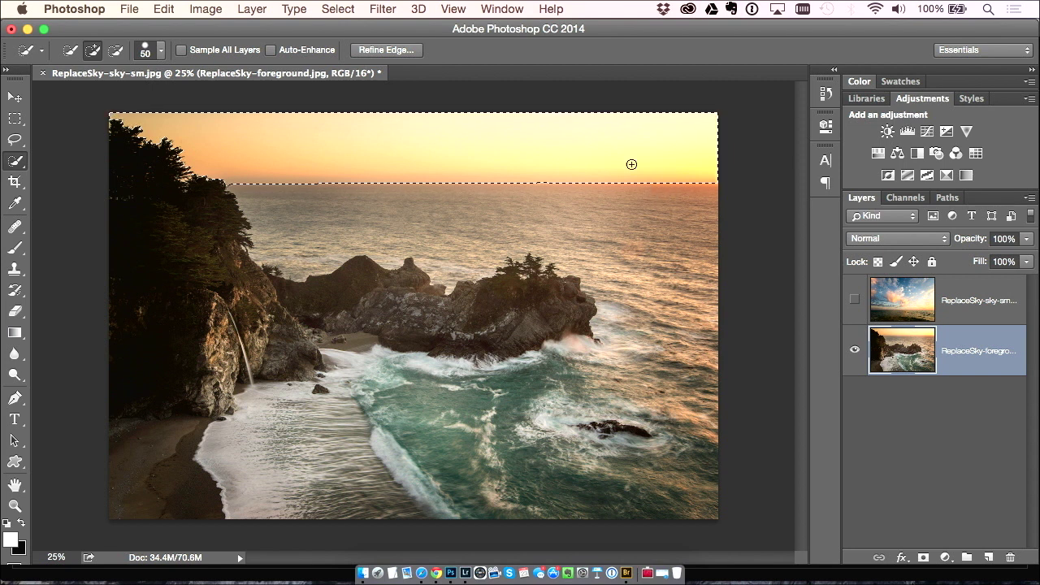
pyautogui.click(386, 53)
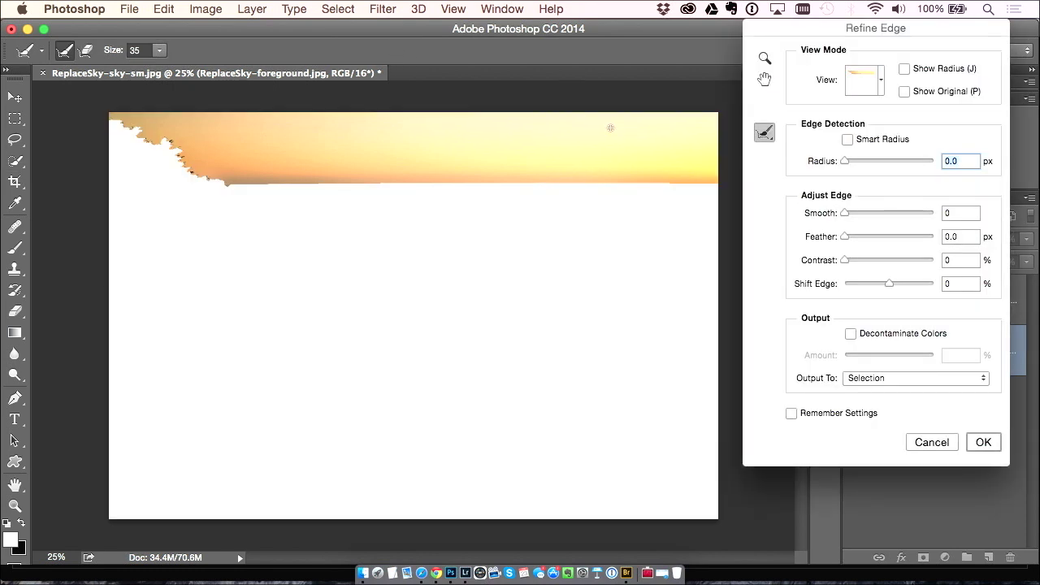
# Preview On White and paint the treetop edge with a 125 px Refine Radius brush.
pyautogui.click(881, 80)
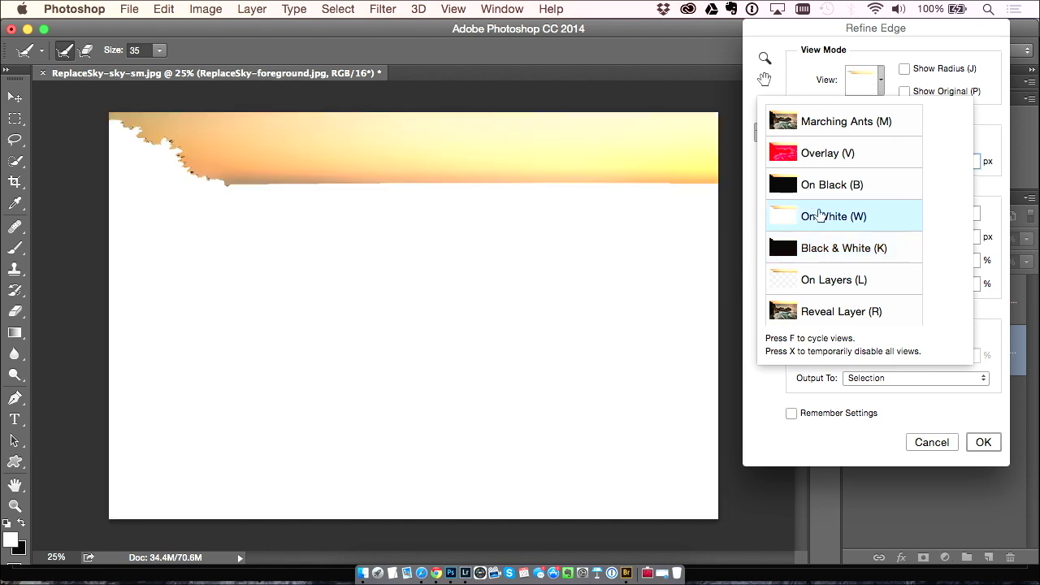
pyautogui.click(875, 52)
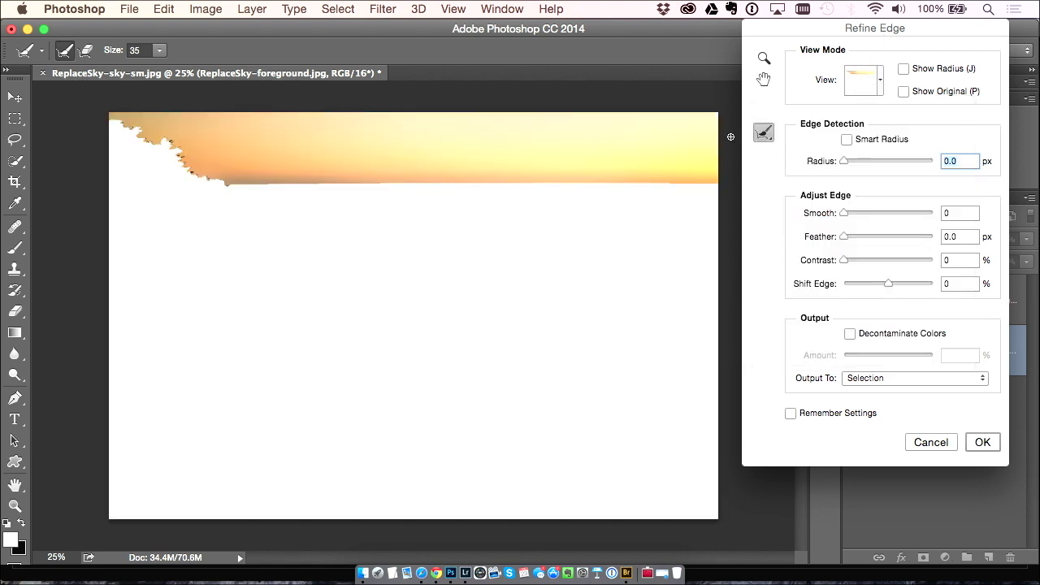
pyautogui.press(']')
pyautogui.press(']')
pyautogui.press(']')
pyautogui.press(']')
pyautogui.press(']')
pyautogui.press(']')
pyautogui.press(']')
pyautogui.press(']')
pyautogui.moveTo(114, 112)
pyautogui.mouseDown()
pyautogui.moveTo(155, 139)
pyautogui.moveTo(106, 116)
pyautogui.moveTo(148, 124)
pyautogui.moveTo(165, 139)
pyautogui.moveTo(145, 140)
pyautogui.moveTo(216, 171)
pyautogui.moveTo(206, 181)
pyautogui.moveTo(180, 174)
pyautogui.moveTo(709, 173)
pyautogui.mouseUp()
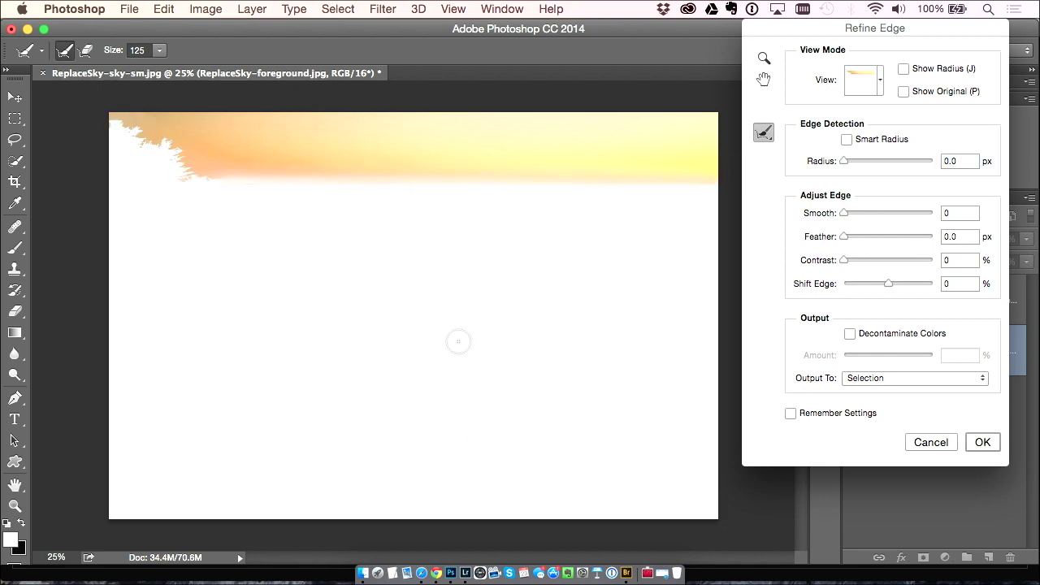
# Zoom into the treeline and compare the refined edge against the original selection.
pyautogui.press('super+equal')
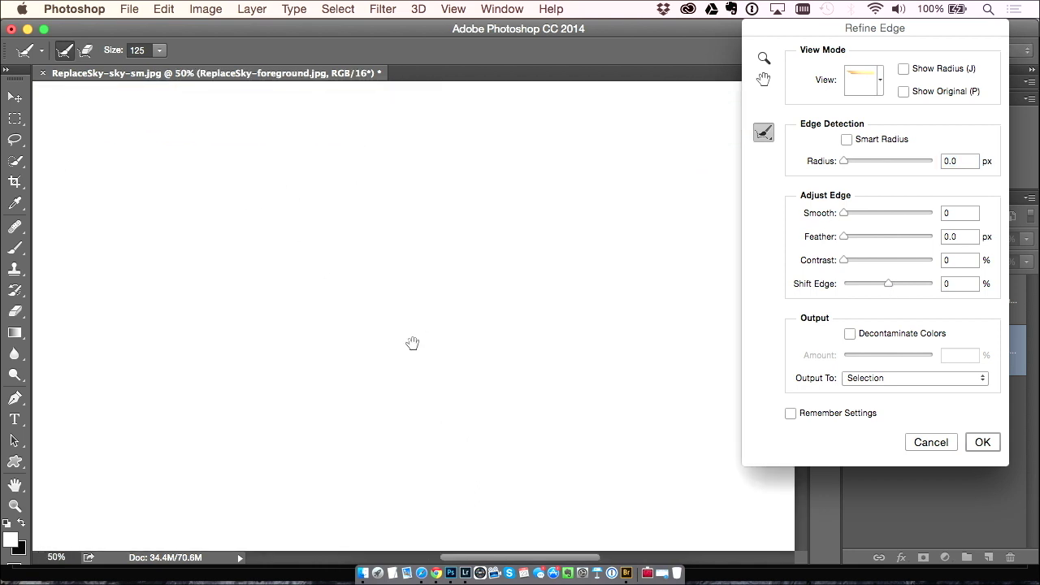
pyautogui.scroll(10, 411, 341)
pyautogui.hscroll(-10, 411, 342)
pyautogui.scroll(-7, 383, 268)
pyautogui.hscroll(7, 384, 267)
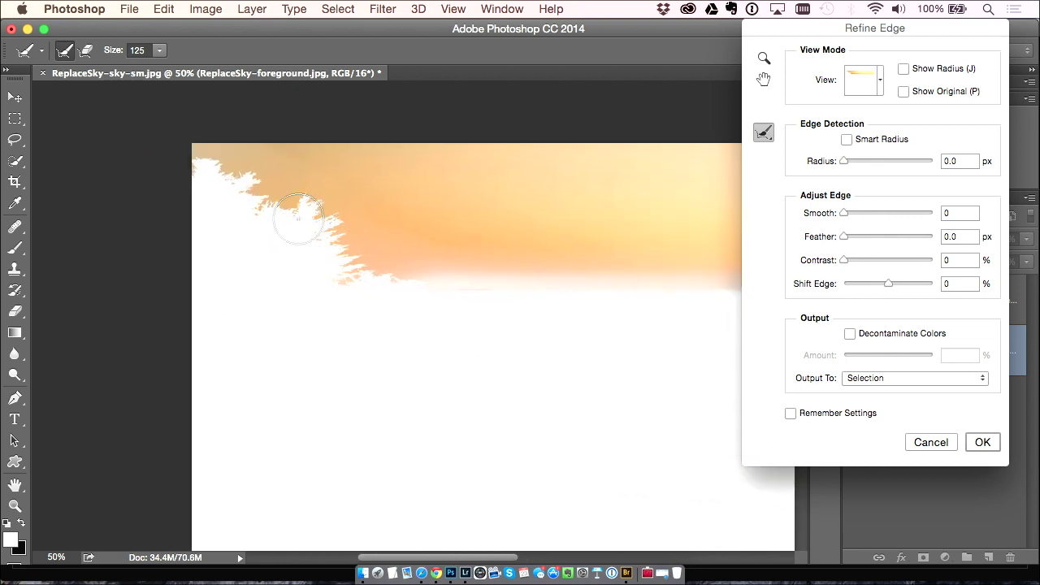
pyautogui.press('super+equal')
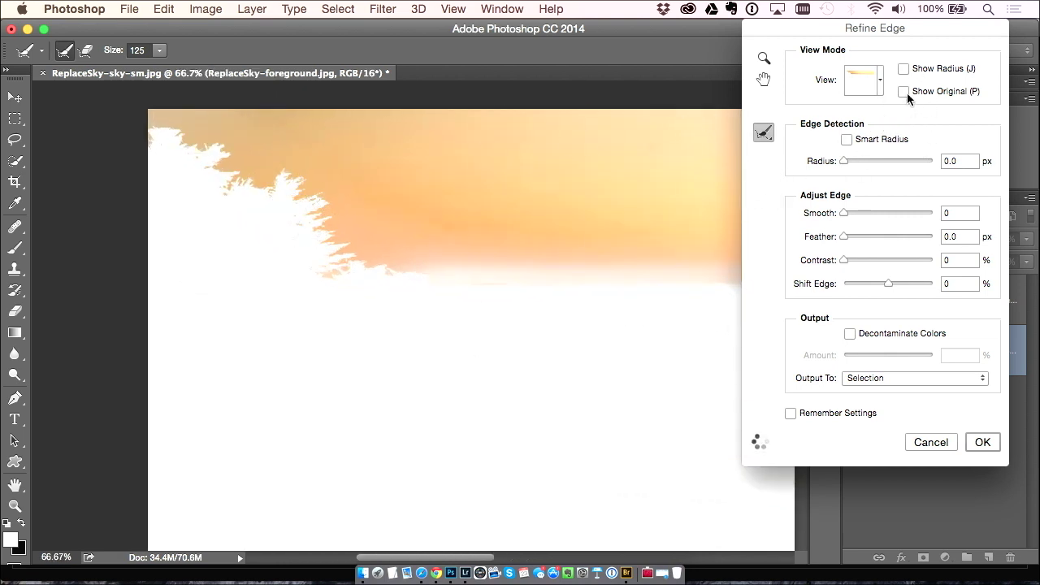
pyautogui.click(903, 91)
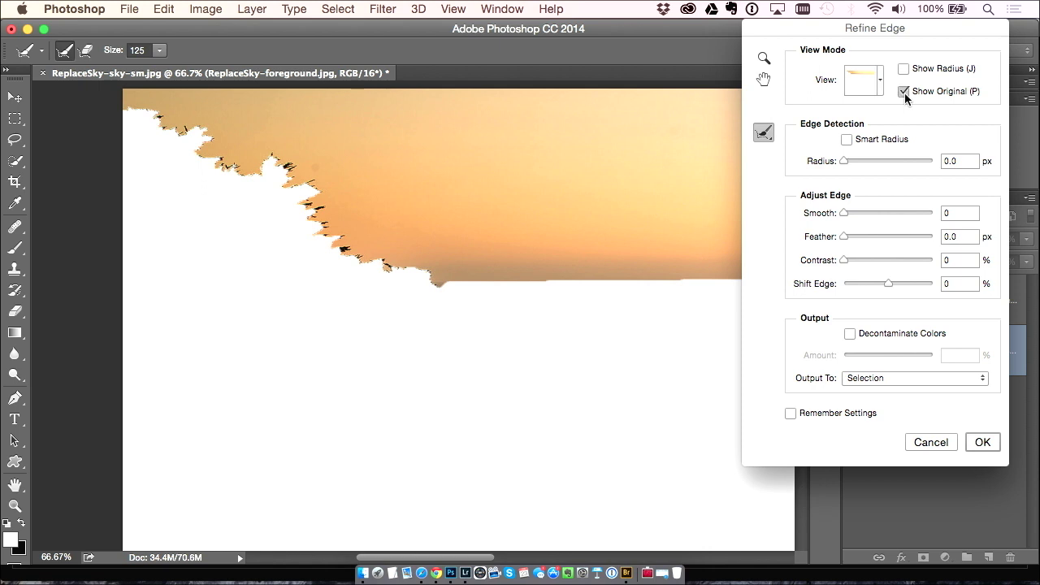
pyautogui.click(904, 92)
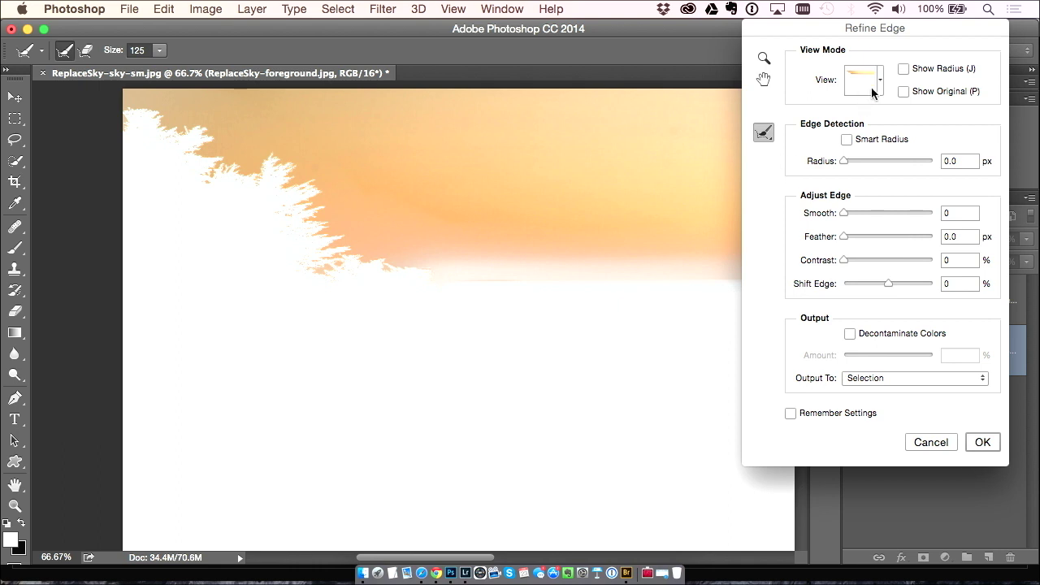
# Preview the refined selection as a Black & White mask, checking it against the original.
pyautogui.click(870, 96)
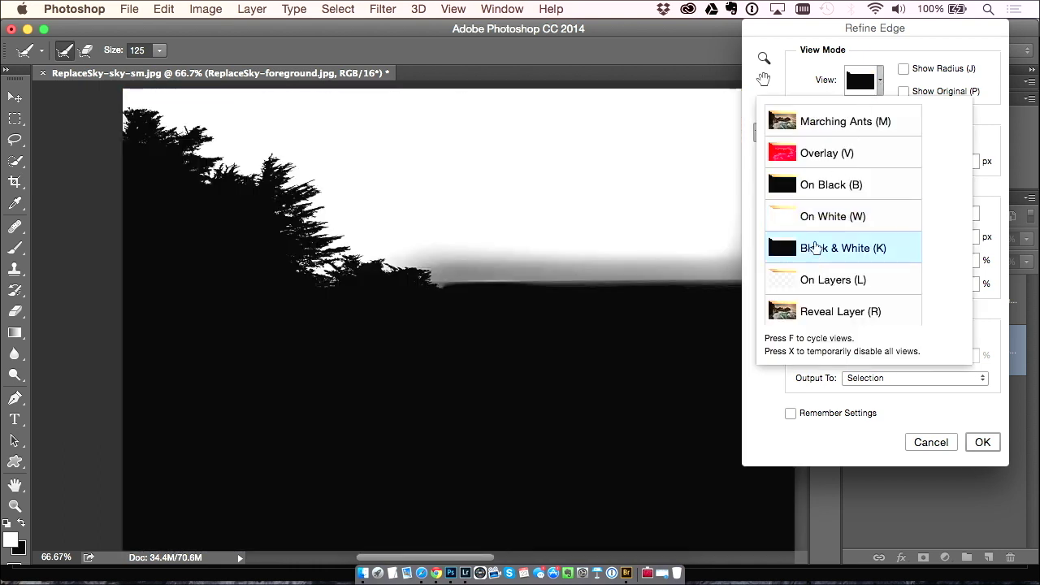
pyautogui.click(905, 91)
pyautogui.click(904, 91)
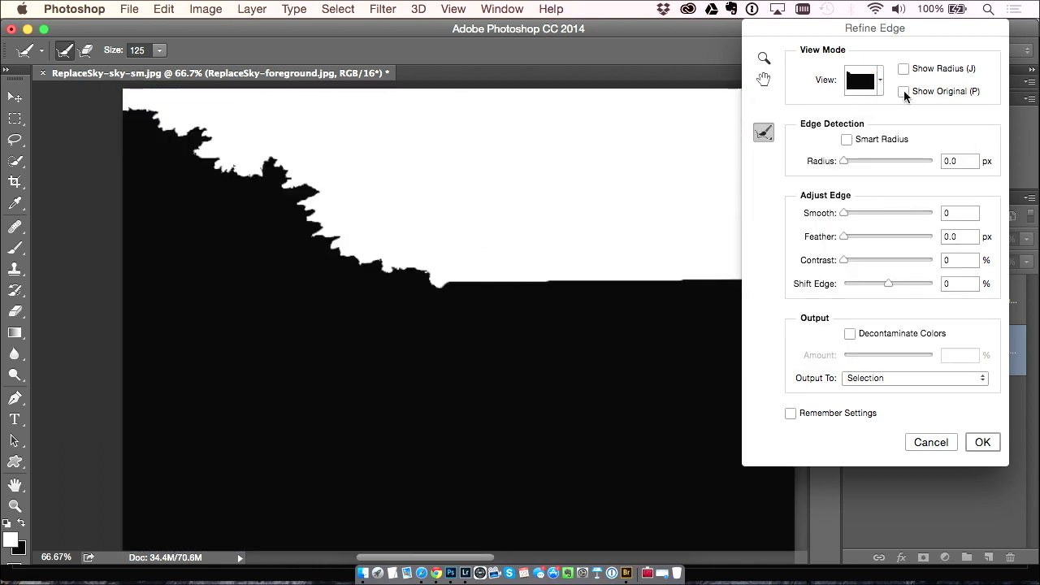
pyautogui.click(904, 90)
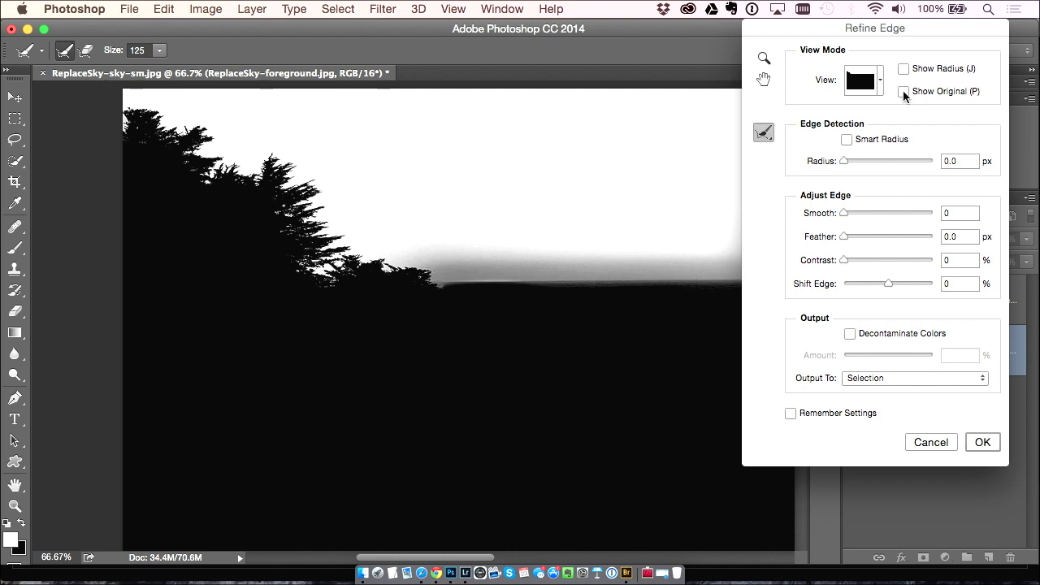
# Accept the refined selection, show the cloudy-sky layer and add a layer mask from it.
pyautogui.click(980, 444)
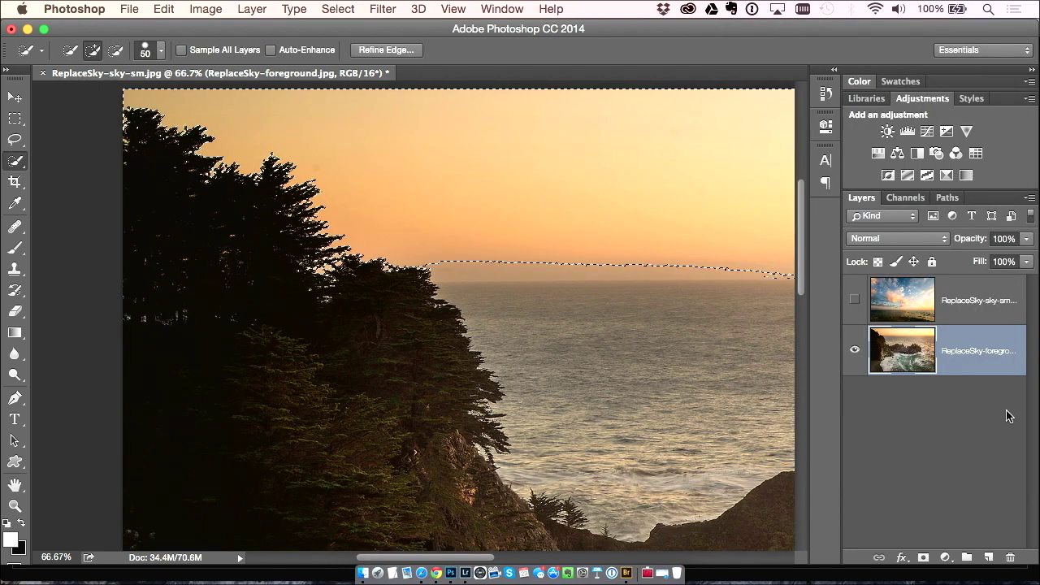
pyautogui.press('super+minus')
pyautogui.press('super+minus')
pyautogui.press('super+minus')
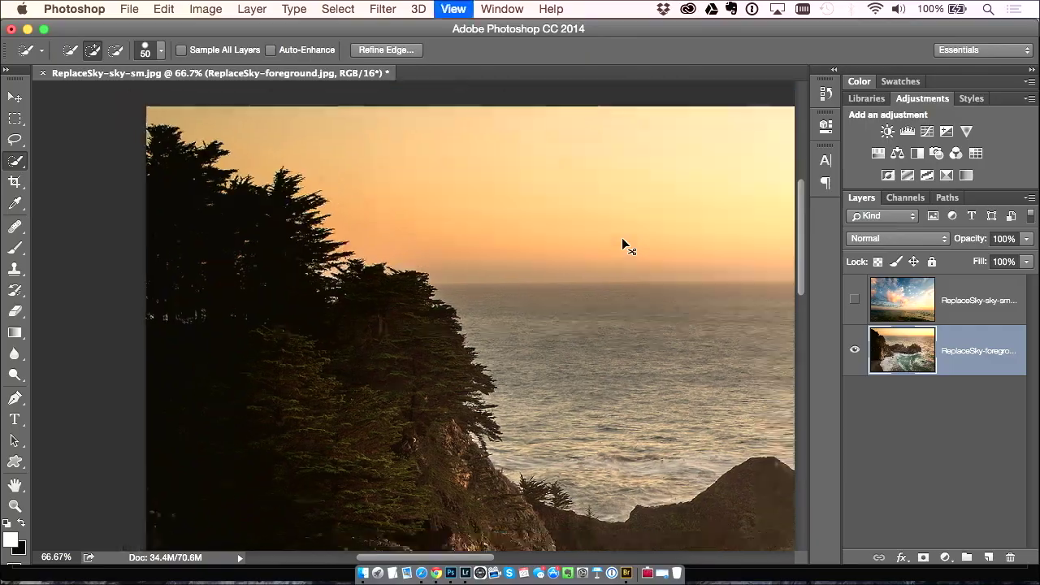
pyautogui.click(881, 300)
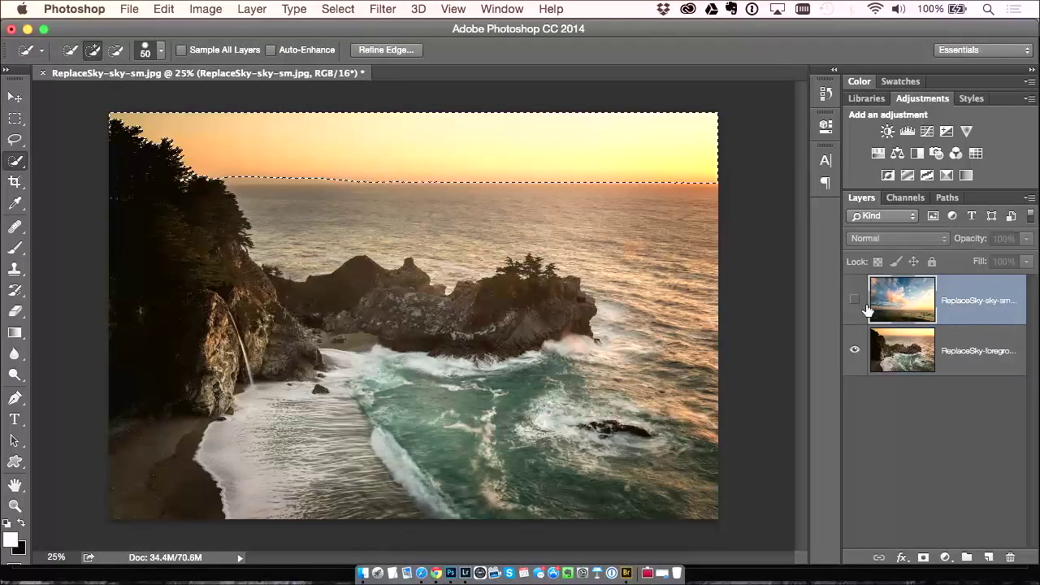
pyautogui.click(854, 302)
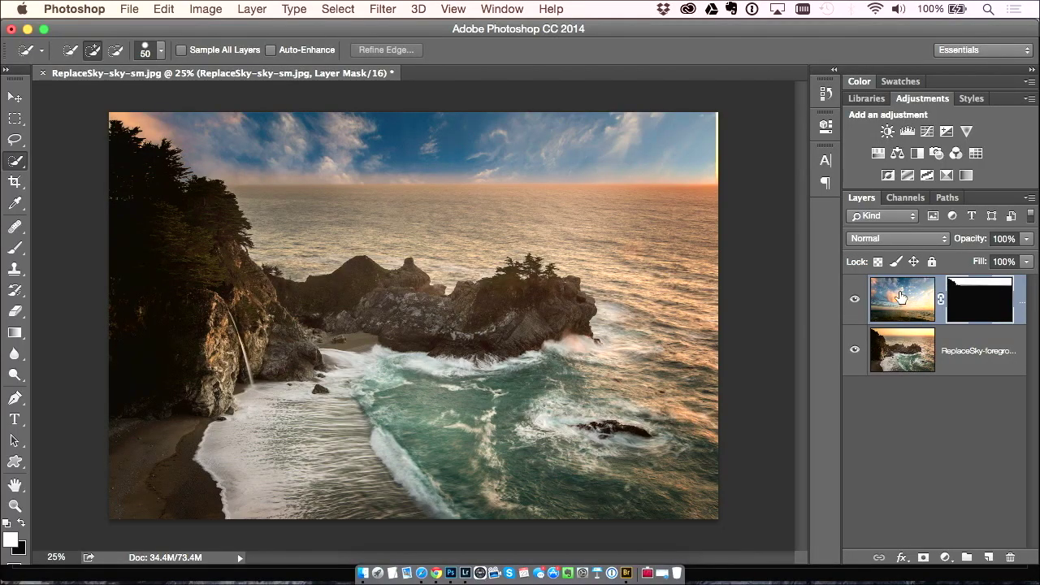
pyautogui.click(896, 295)
# Drag the masked sky photo up and slightly left with the Move tool.
pyautogui.click(18, 102)
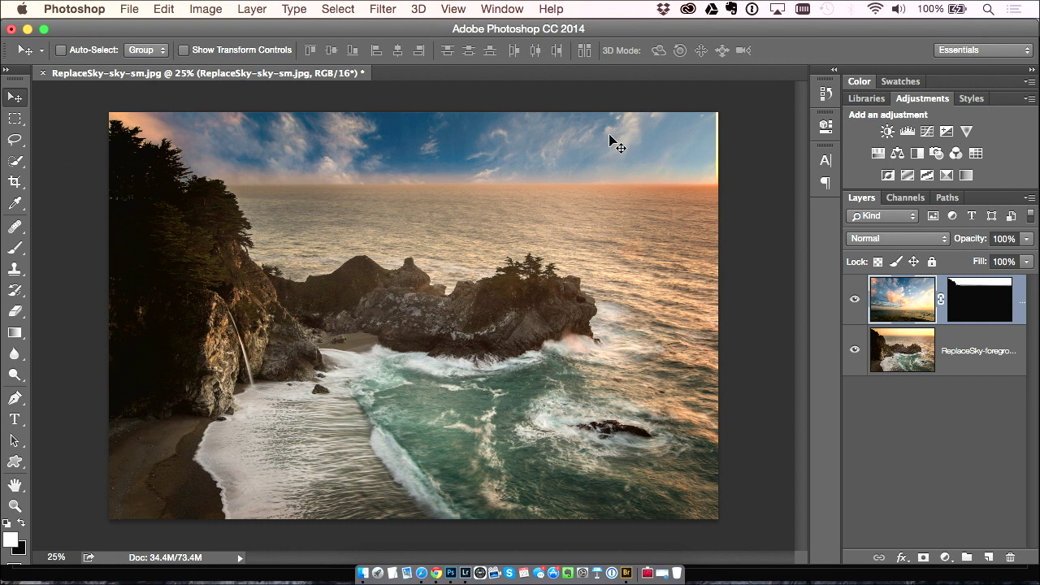
pyautogui.moveTo(590, 145); pyautogui.dragTo(644, 154)
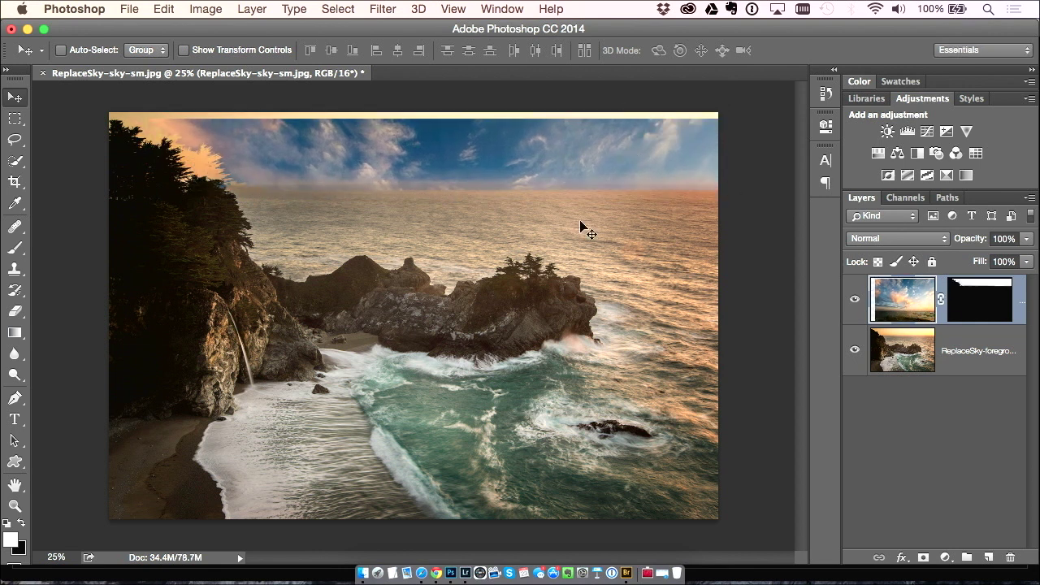
pyautogui.moveTo(514, 225); pyautogui.dragTo(636, 173)
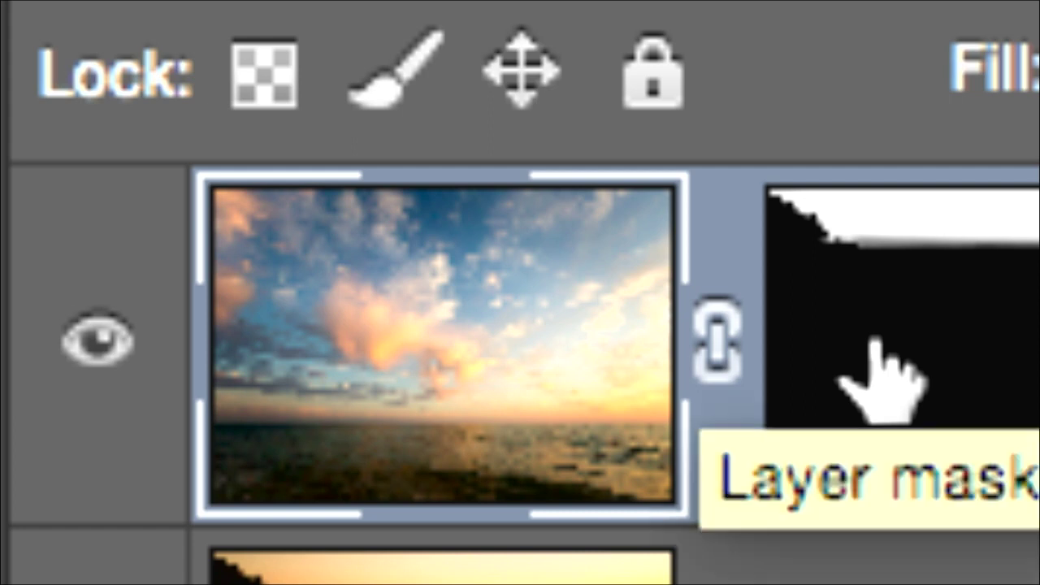
# Unlink the sky from its mask and slide it until pink sunset clouds fill the sky.
pyautogui.click(724, 345)
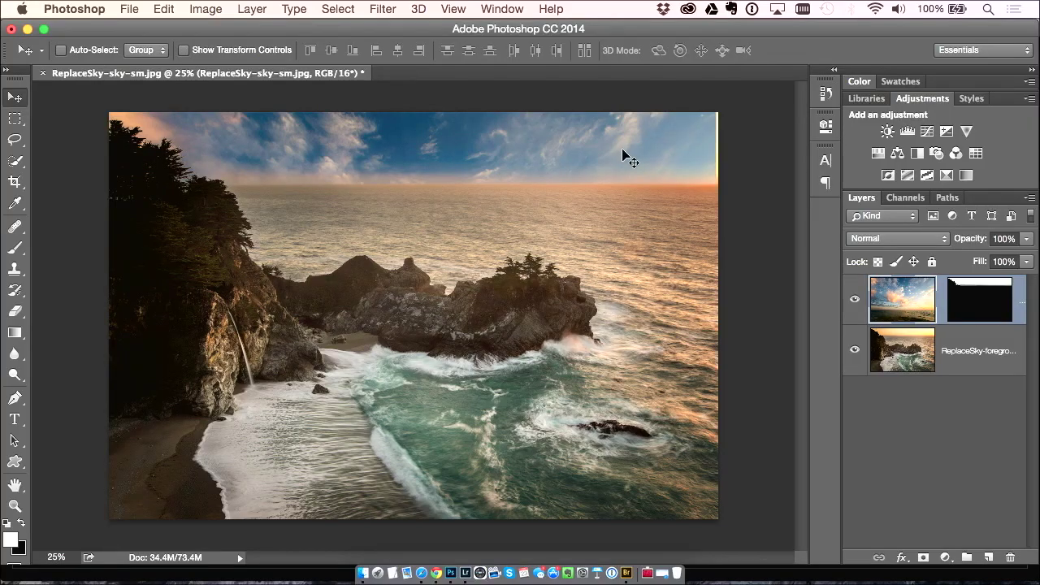
pyautogui.moveTo(624, 155)
pyautogui.mouseDown()
pyautogui.moveTo(638, 89)
pyautogui.moveTo(581, 119)
pyautogui.moveTo(615, 166)
pyautogui.mouseUp()
pyautogui.moveTo(520, 177); pyautogui.dragTo(494, 163)
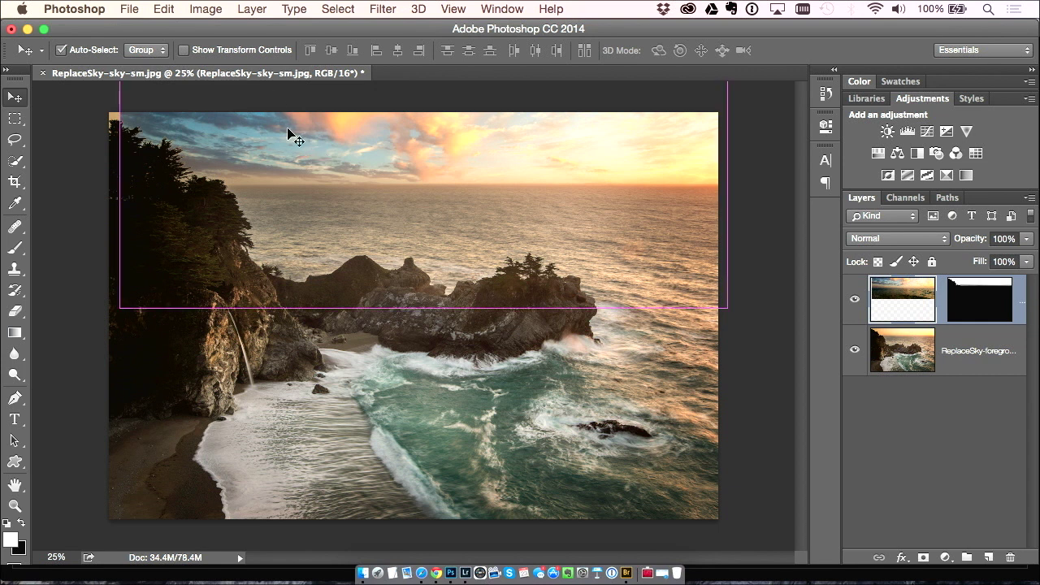
# Free Transform the sky photo to about 113% scale, shift it upward and commit.
pyautogui.click(163, 10)
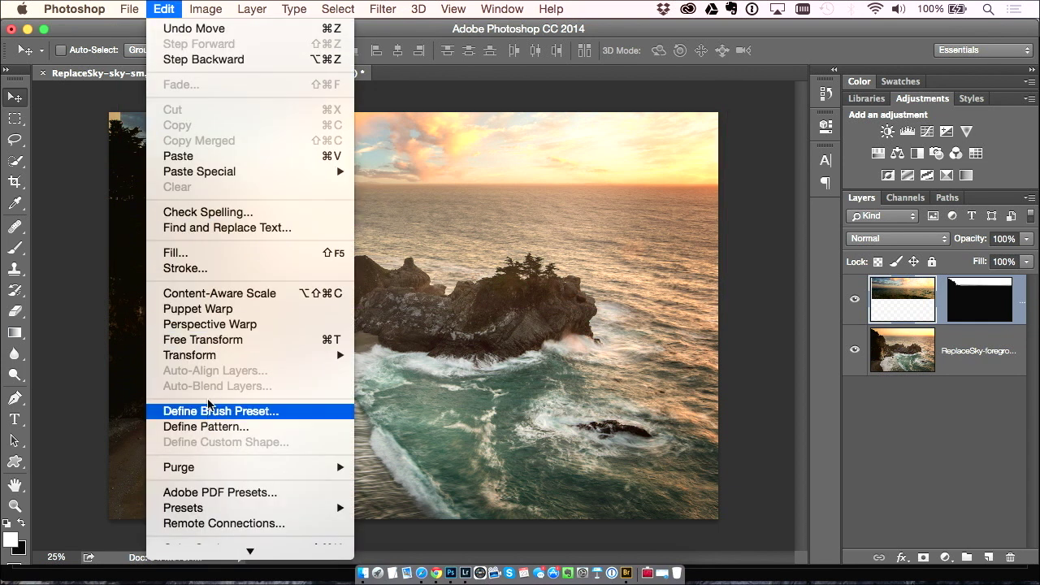
pyautogui.click(217, 339)
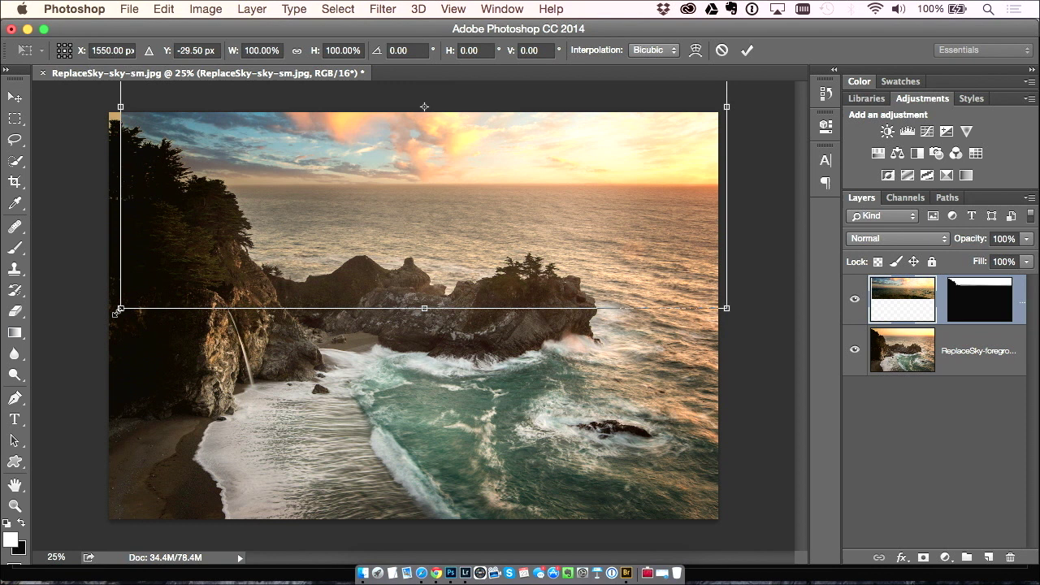
pyautogui.moveTo(115, 313); pyautogui.dragTo(44, 358)
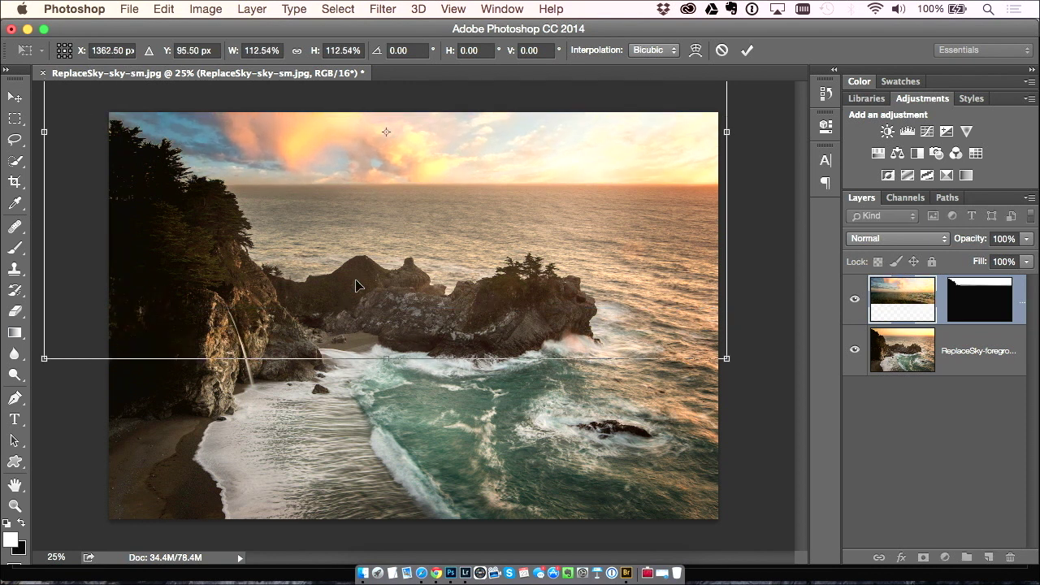
pyautogui.moveTo(524, 275); pyautogui.dragTo(516, 219)
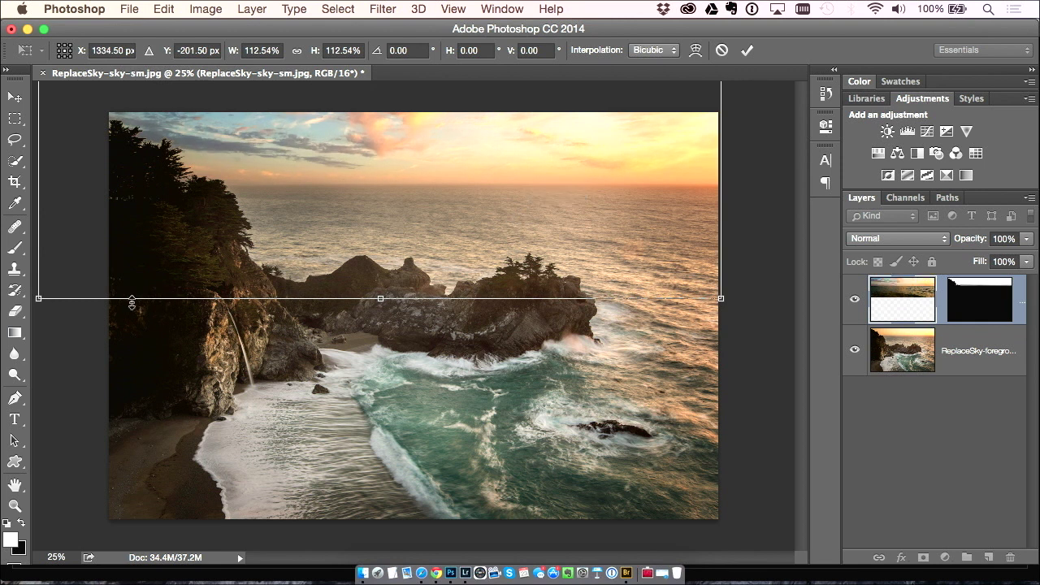
pyautogui.moveTo(38, 299)
pyautogui.mouseDown()
pyautogui.moveTo(32, 312)
pyautogui.moveTo(19, 299)
pyautogui.mouseUp()
pyautogui.press('Return')
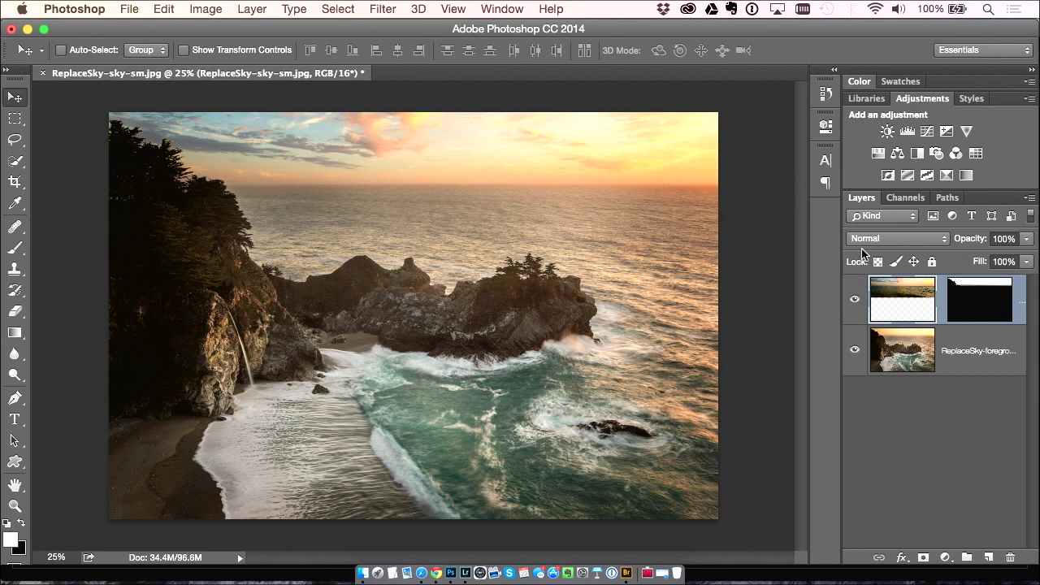
# Compare the scene with and without the cloudy sky, lowering its layer opacity to 91%.
pyautogui.click(854, 303)
pyautogui.click(854, 302)
pyautogui.click(1026, 239)
pyautogui.moveTo(1026, 258)
pyautogui.mouseDown()
pyautogui.moveTo(996, 259)
pyautogui.moveTo(1023, 258)
pyautogui.mouseUp()
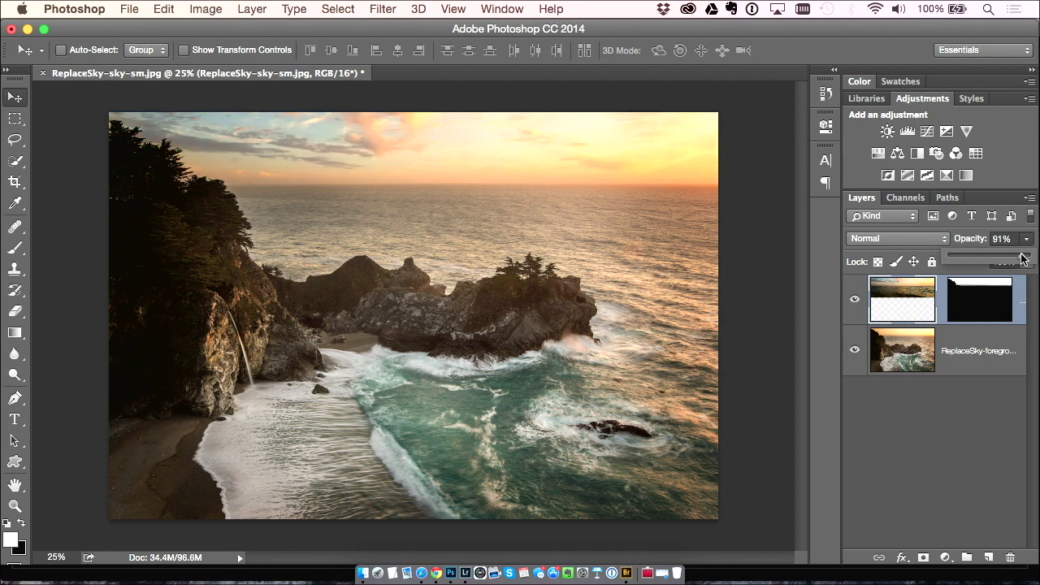
pyautogui.click(854, 299)
pyautogui.click(854, 300)
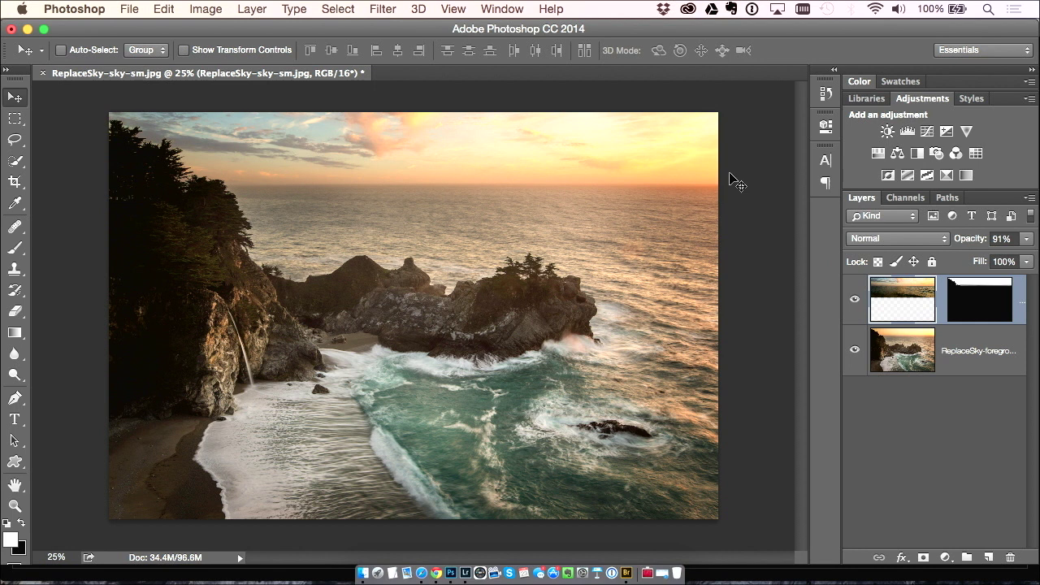
# Zoom in to about 500% on the treetop edges against the replacement sky.
pyautogui.press('super')
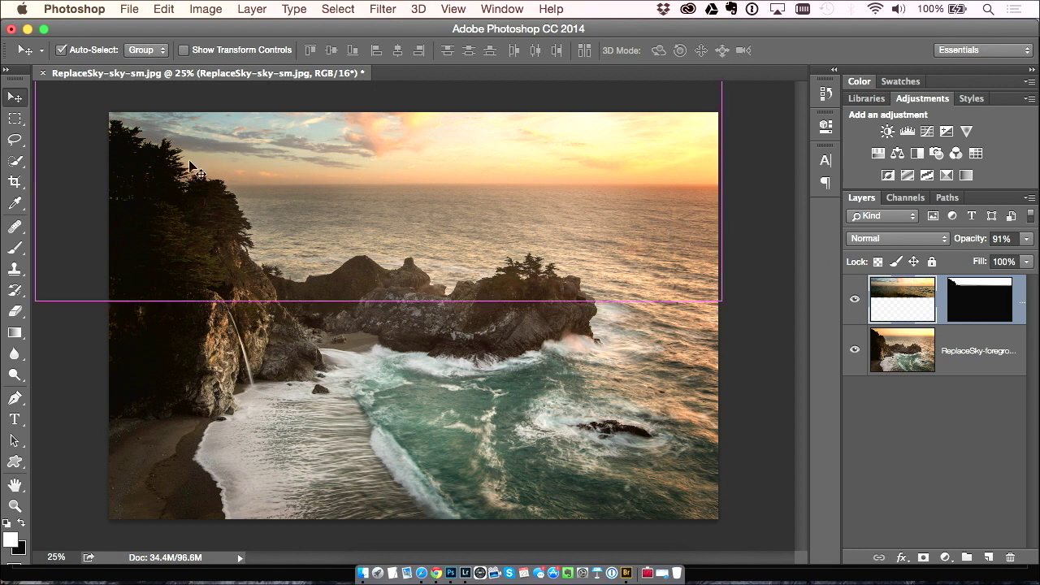
pyautogui.press('super+equal')
pyautogui.press('super+equal')
pyautogui.press('super+equal')
pyautogui.moveTo(193, 167); pyautogui.dragTo(448, 253)
pyautogui.press('super+equal')
pyautogui.press('super+equal')
pyautogui.press('super+equal')
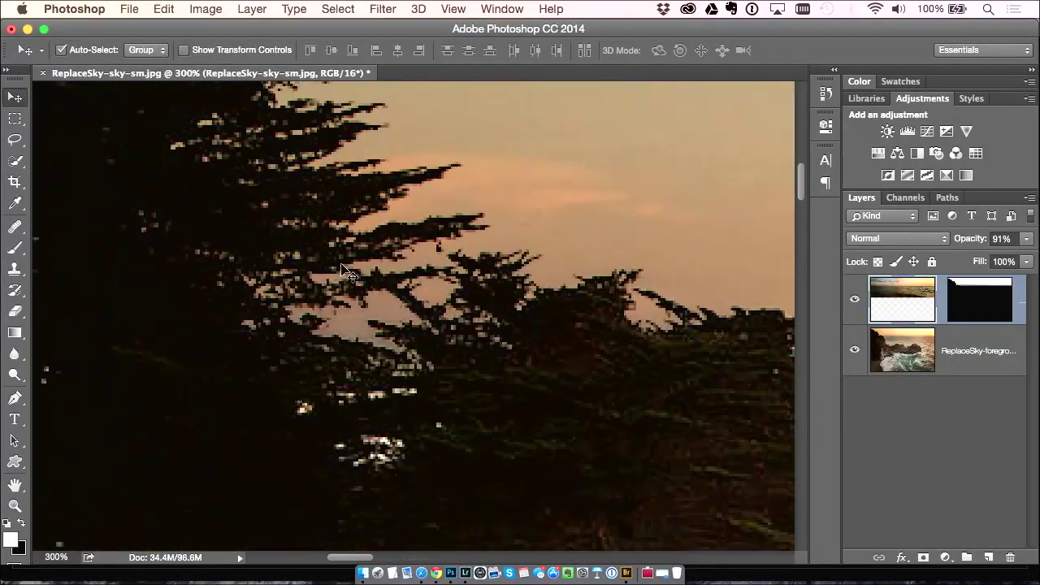
pyautogui.scroll(10, 527, 390)
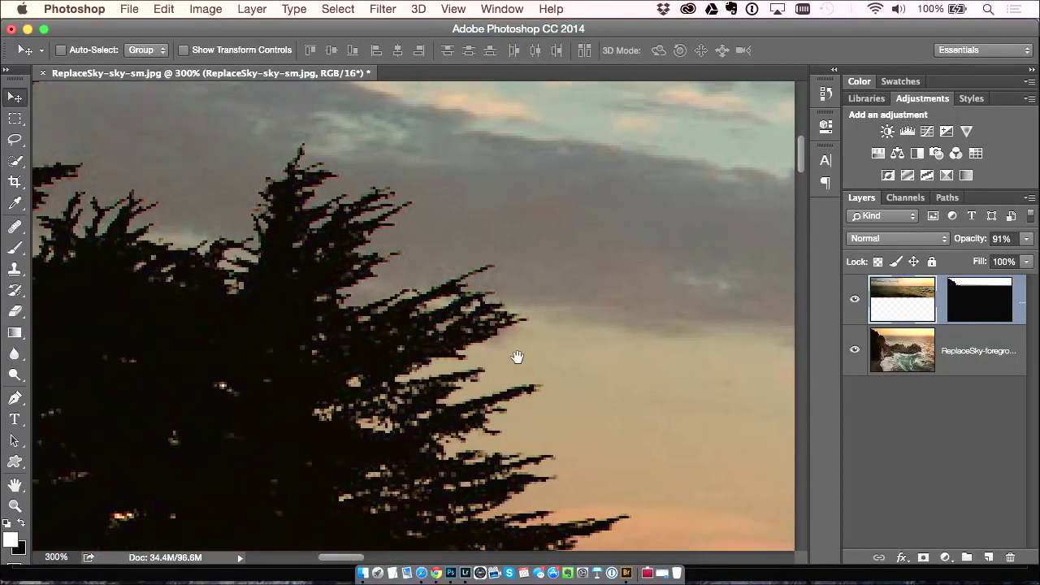
pyautogui.press('super+equal')
pyautogui.press('super+equal')
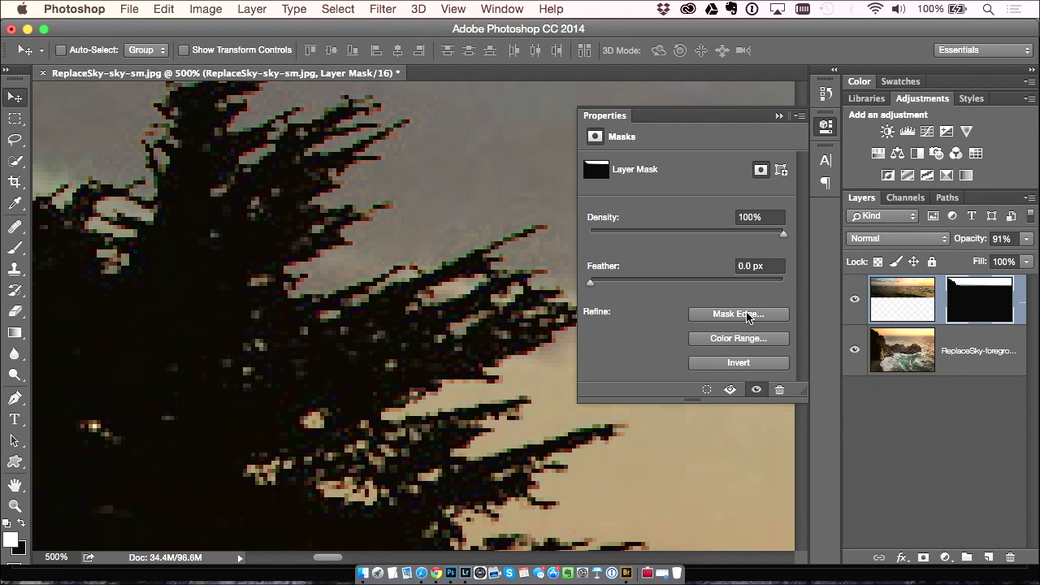
# Refine the sky mask edge with Shift Edge +24%, checking against Show Original before applying.
pyautogui.click(745, 315)
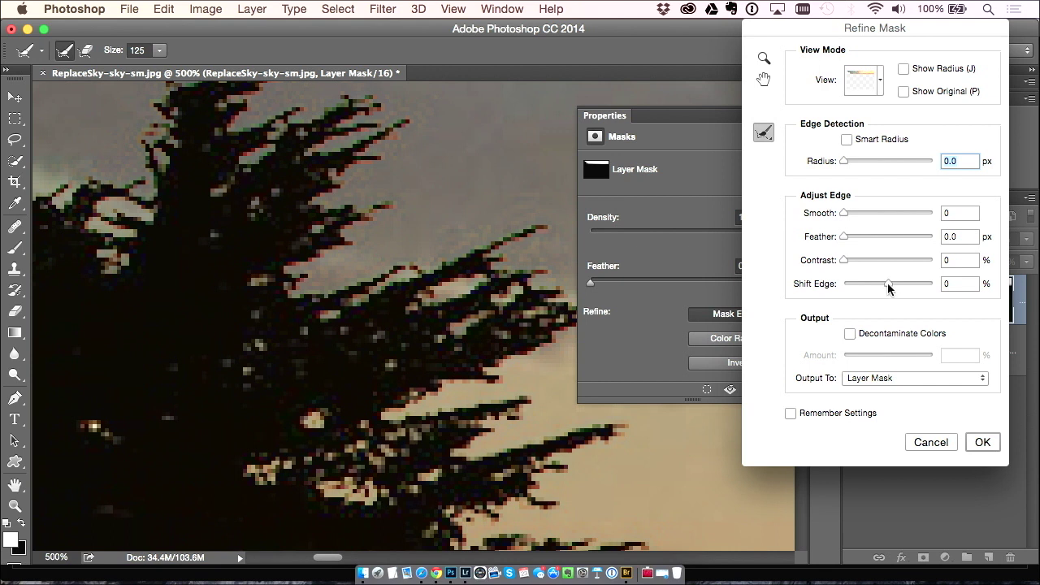
pyautogui.click(949, 284)
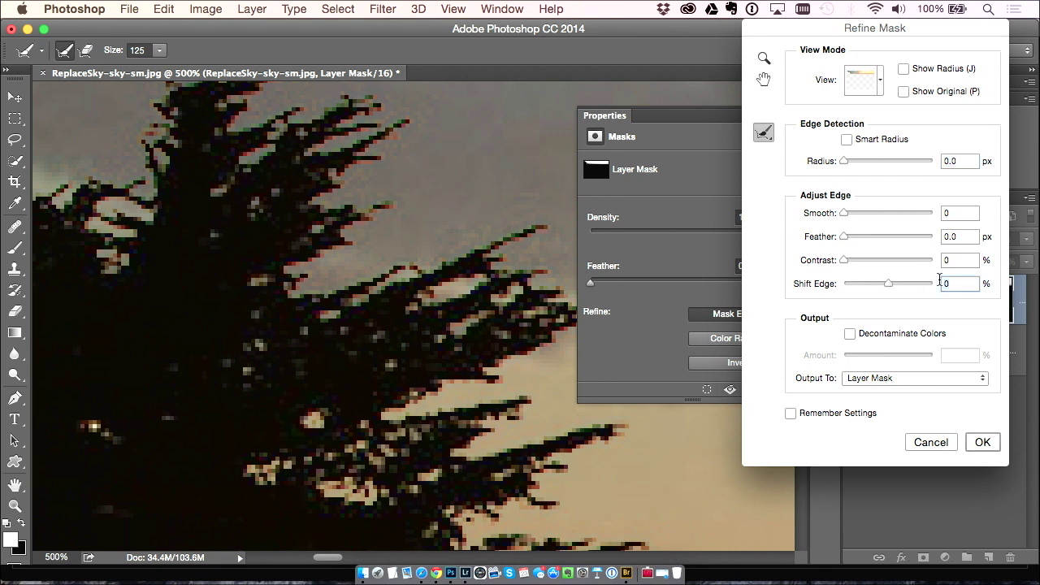
pyautogui.press('Down')
pyautogui.press('Down')
pyautogui.press('Down')
pyautogui.press('Down')
pyautogui.press('Down')
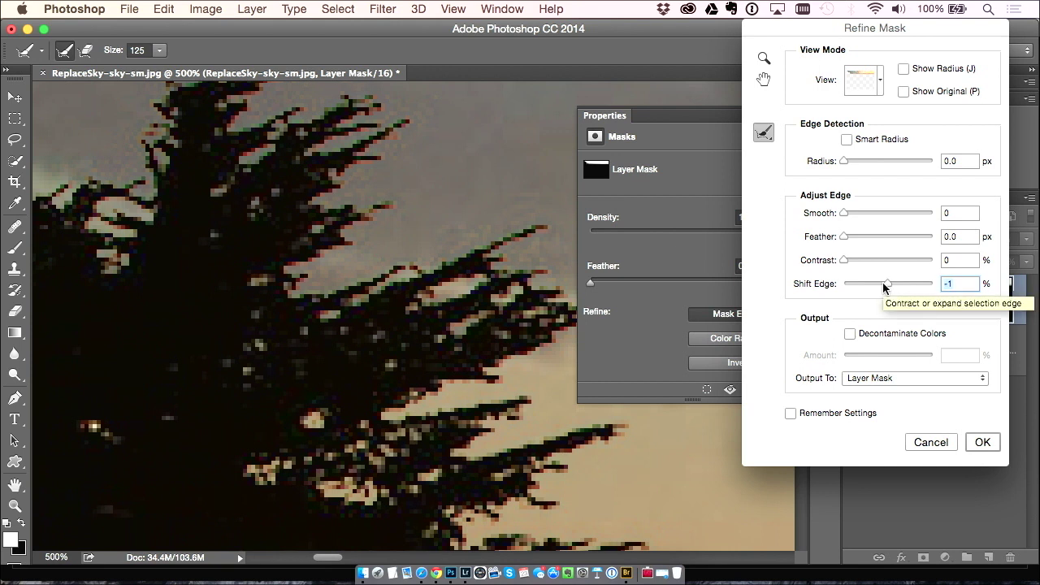
pyautogui.press('Down')
pyautogui.press('Down')
pyautogui.press('Down')
pyautogui.press('Down')
pyautogui.press('Down')
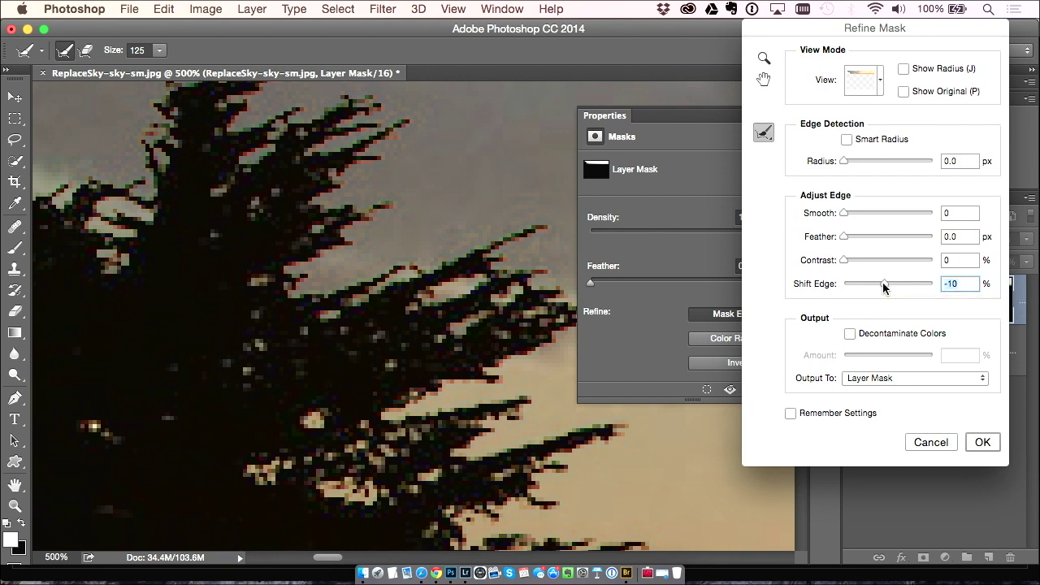
pyautogui.moveTo(887, 288)
pyautogui.mouseDown()
pyautogui.moveTo(895, 280)
pyautogui.moveTo(872, 287)
pyautogui.moveTo(897, 280)
pyautogui.mouseUp()
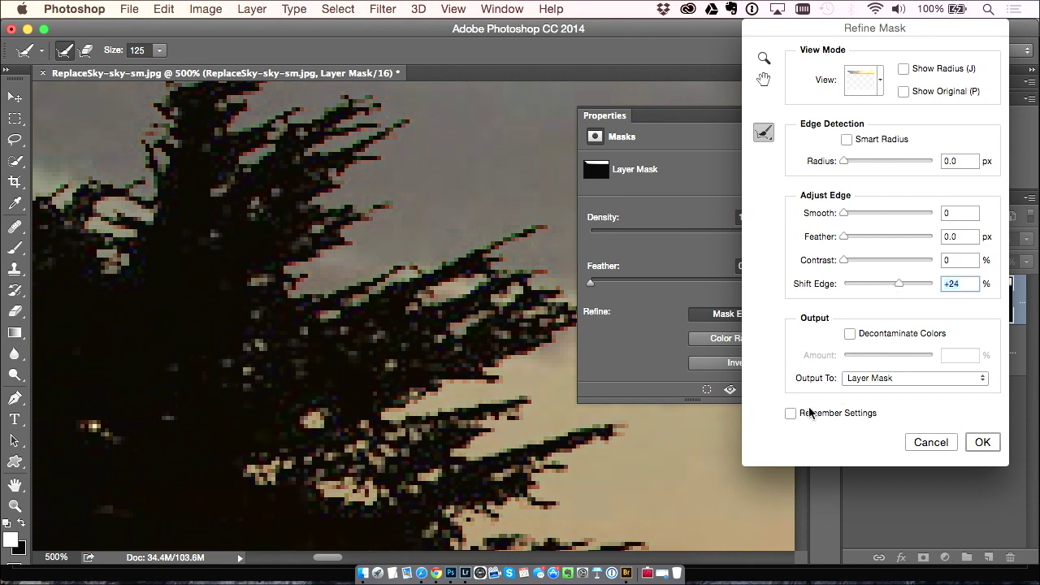
pyautogui.click(903, 92)
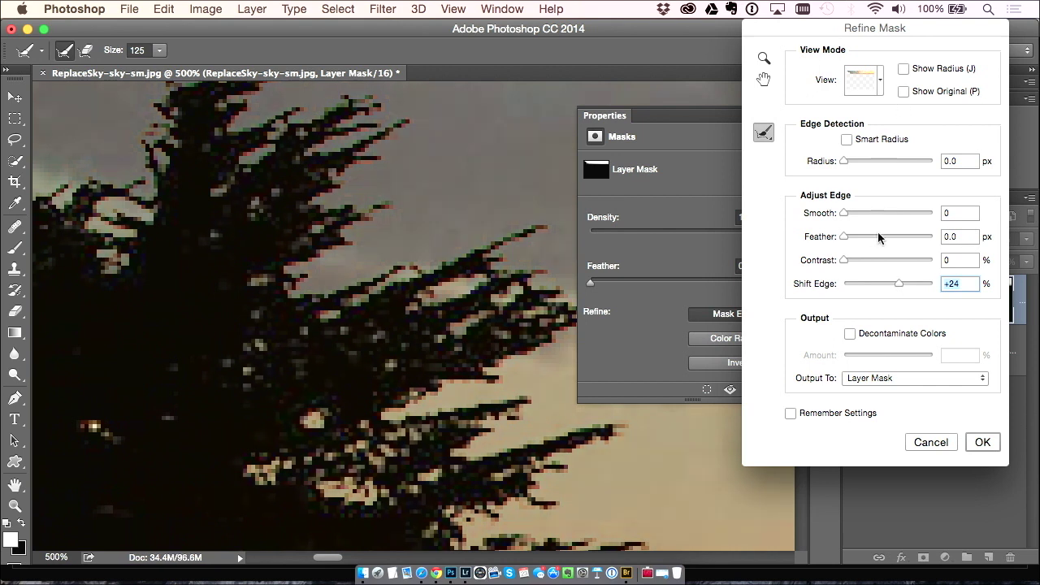
pyautogui.click(981, 442)
# Collapse the mask Properties panel and zoom out with Cmd+- to view more of the composite.
pyautogui.click(778, 116)
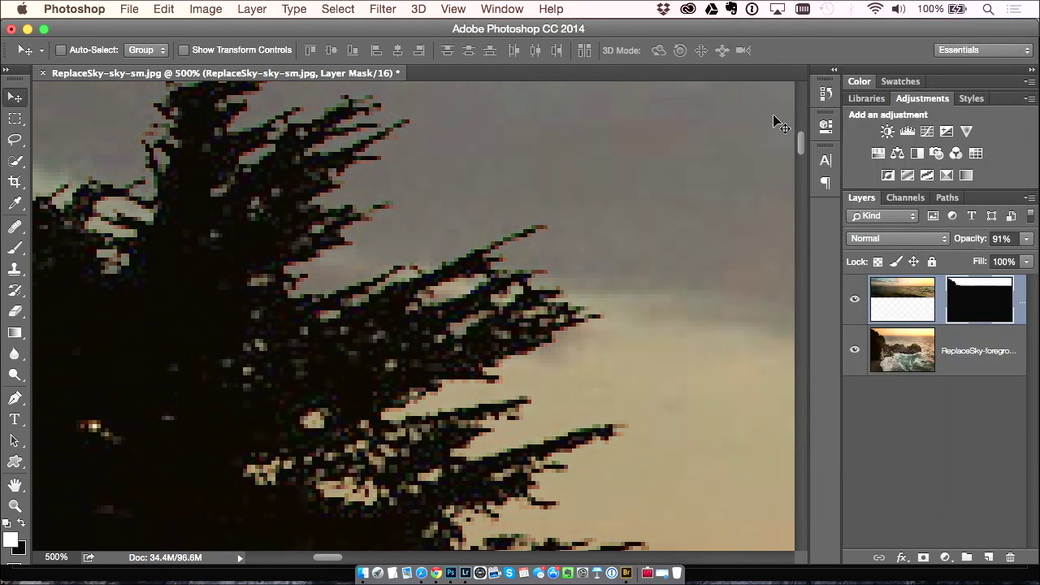
pyautogui.press('super+minus')
pyautogui.press('super+minus')
pyautogui.press('super+minus')
pyautogui.press('super+minus')
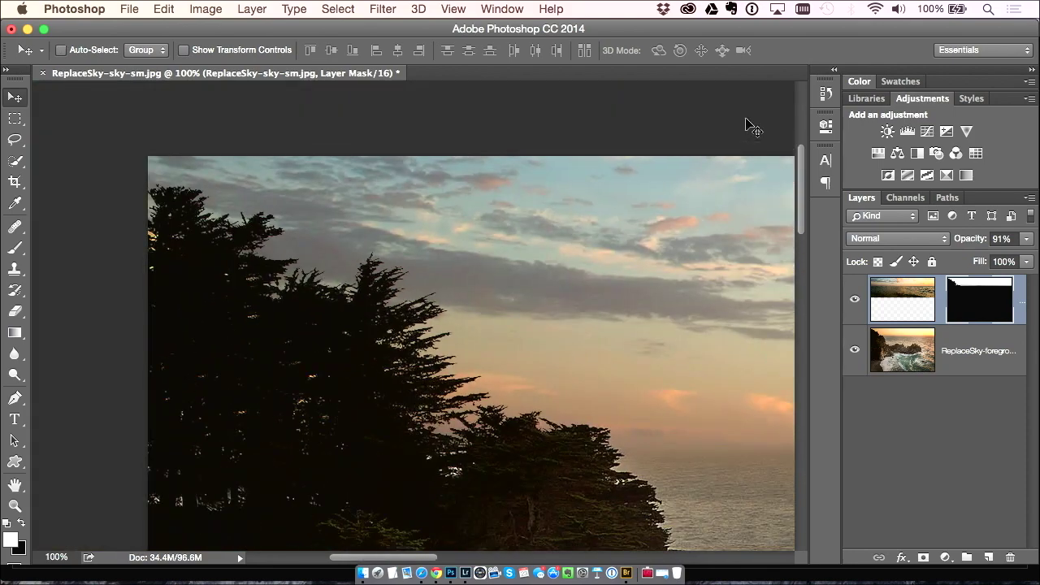